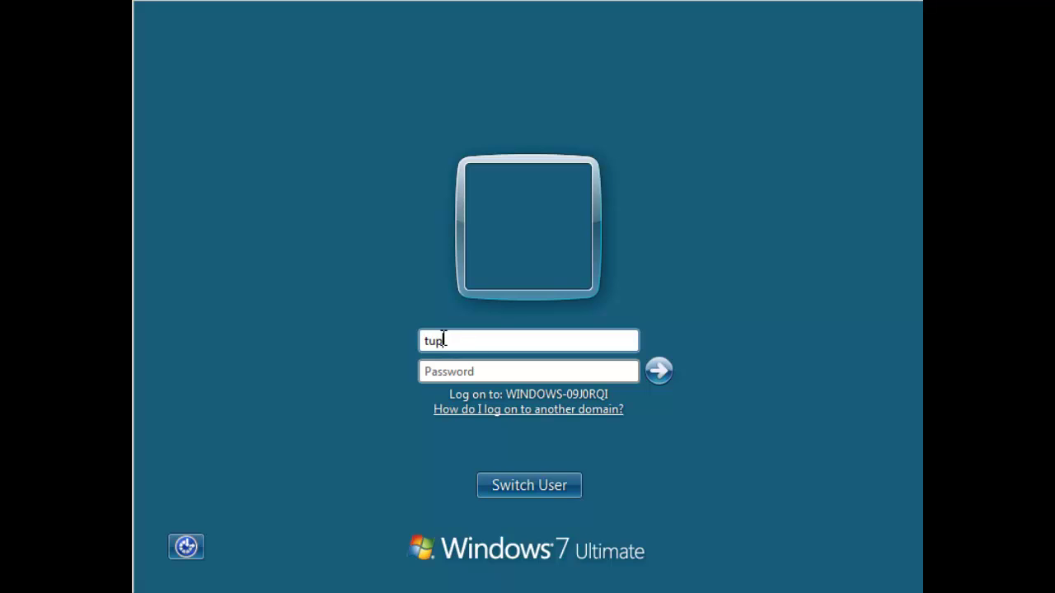
- Sign in to Windows 7 as tup\andrew with the domain password
type("\\andrew")
key("Tab")
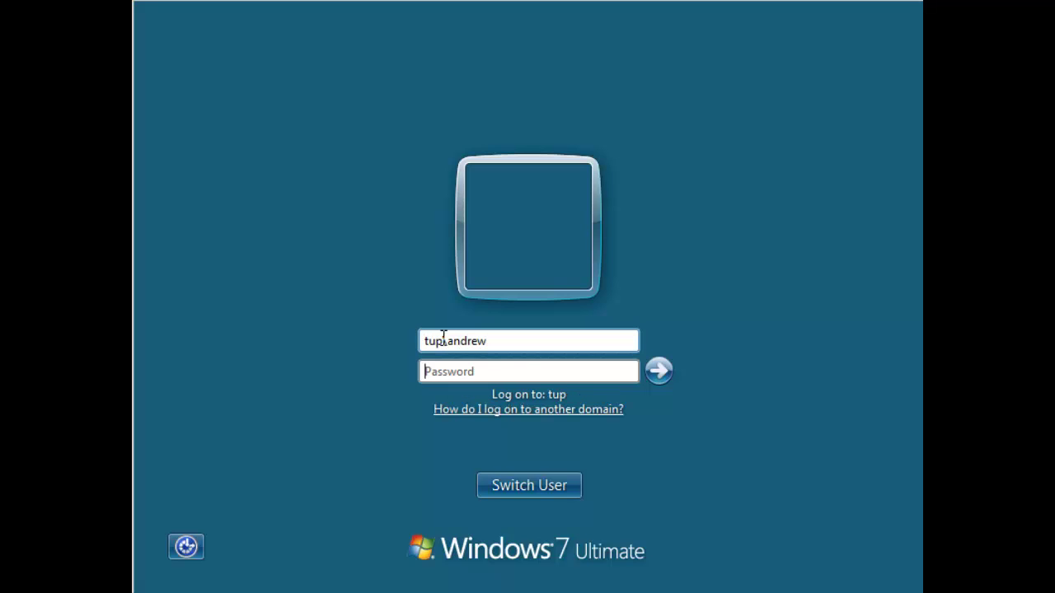
type("********")
type("*")
key("Return")
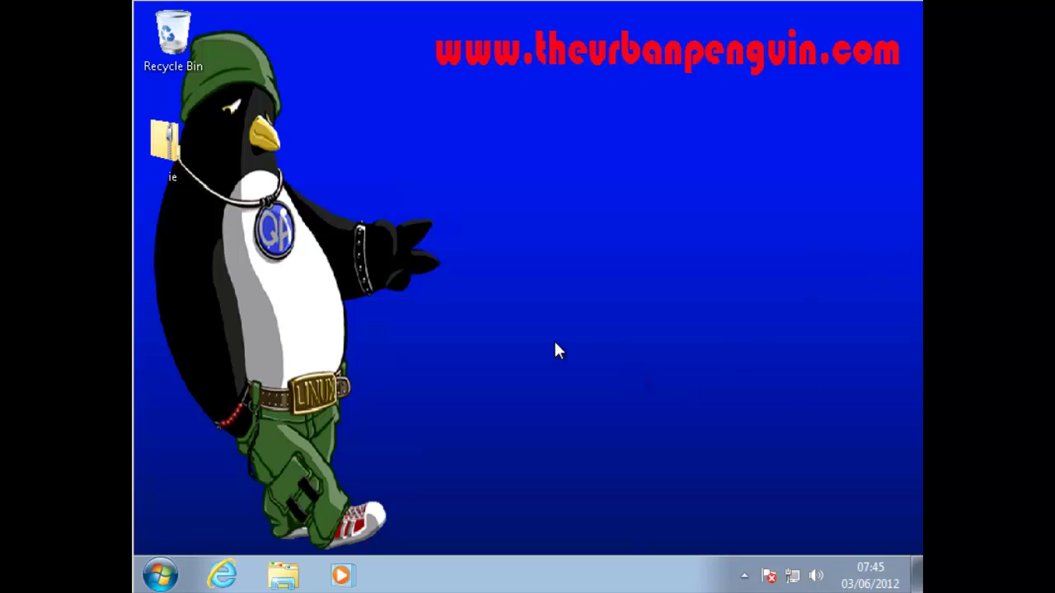
- Search the Start menu for d: and launch AutoSelect from drive D
left_click(165, 575)
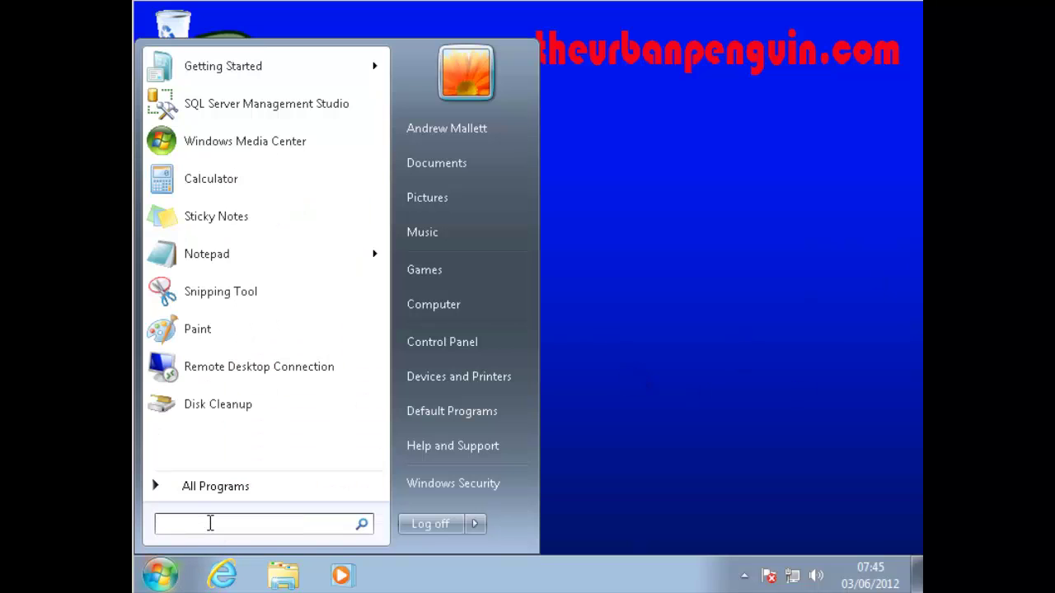
type("d:")
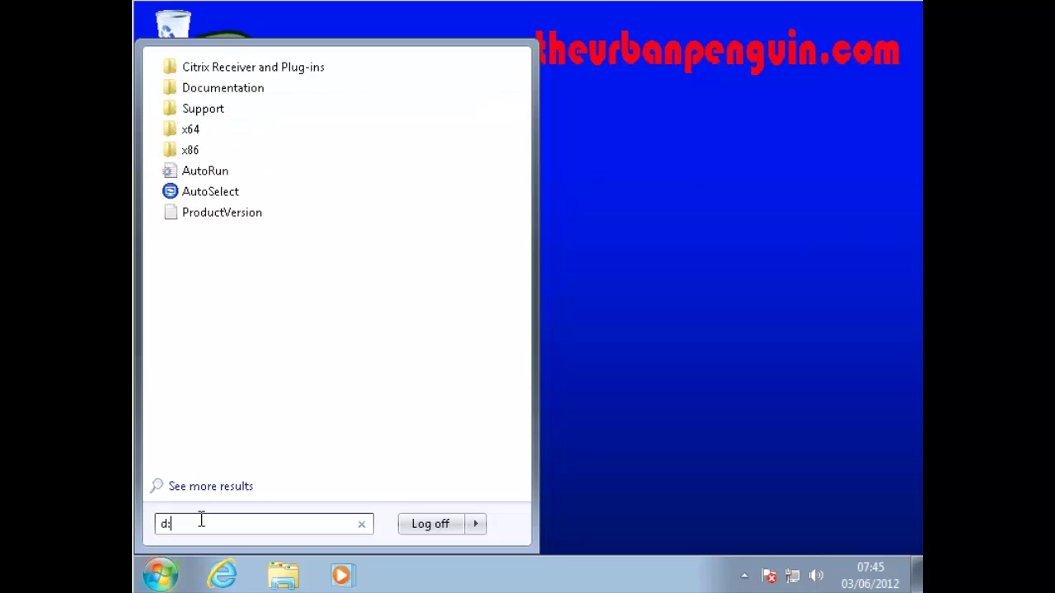
left_click(230, 194)
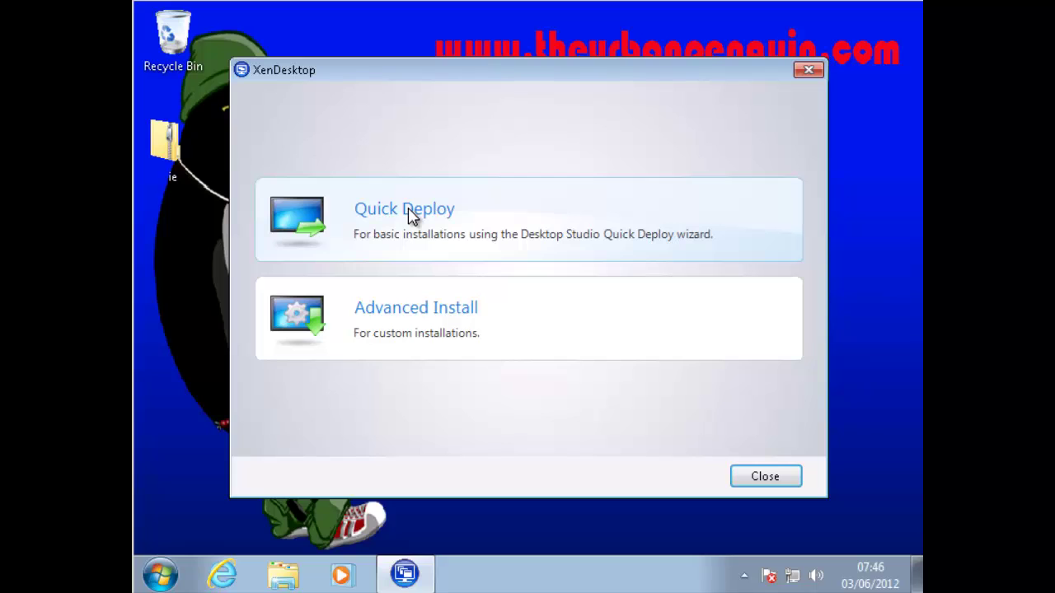
- Choose Quick Deploy, accept the licence terms, and install the Virtual Desktop Agent
left_click(591, 243)
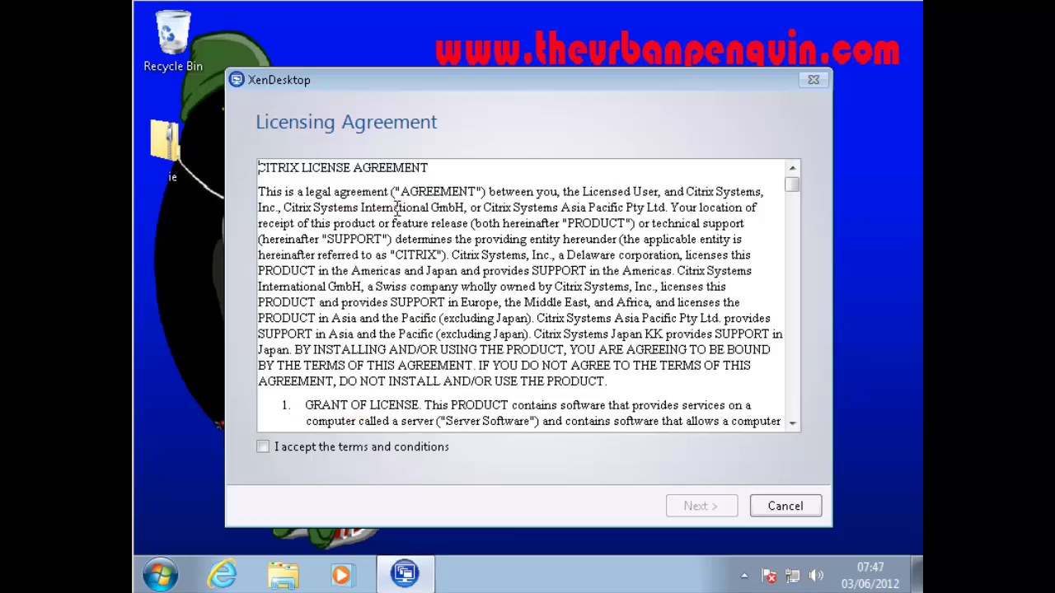
left_click(262, 446)
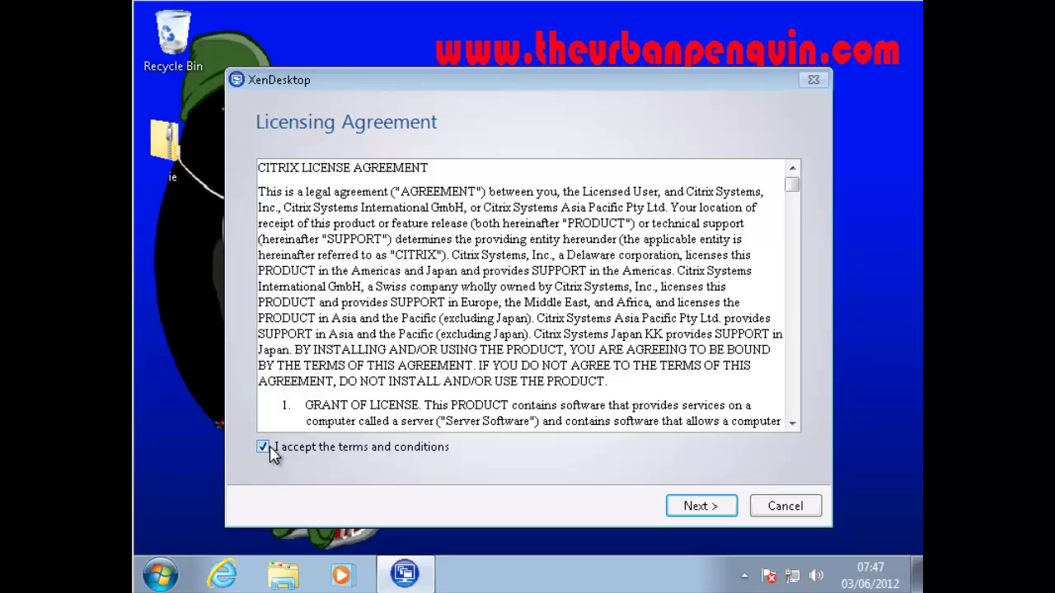
left_click(717, 515)
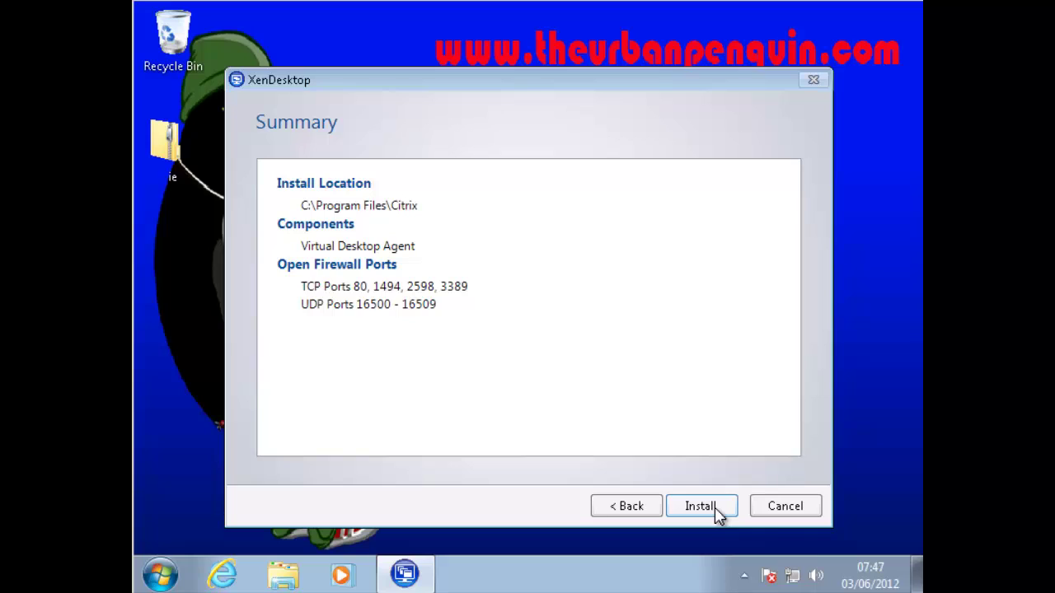
left_click(715, 512)
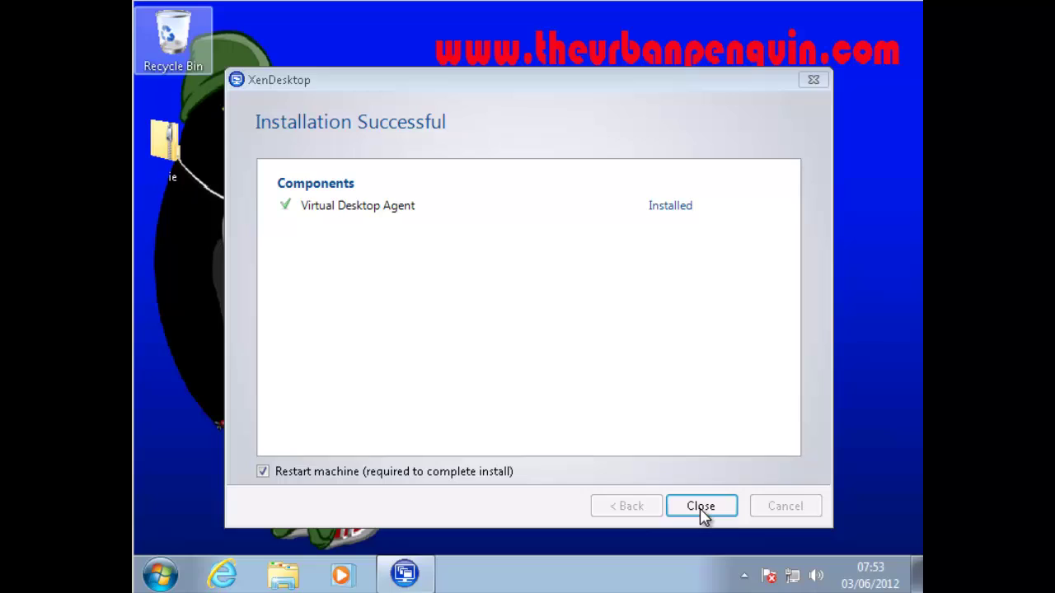
- Restart the Windows 7 VM, then launch AutoSelect from d:\au on the server
left_click(700, 508)
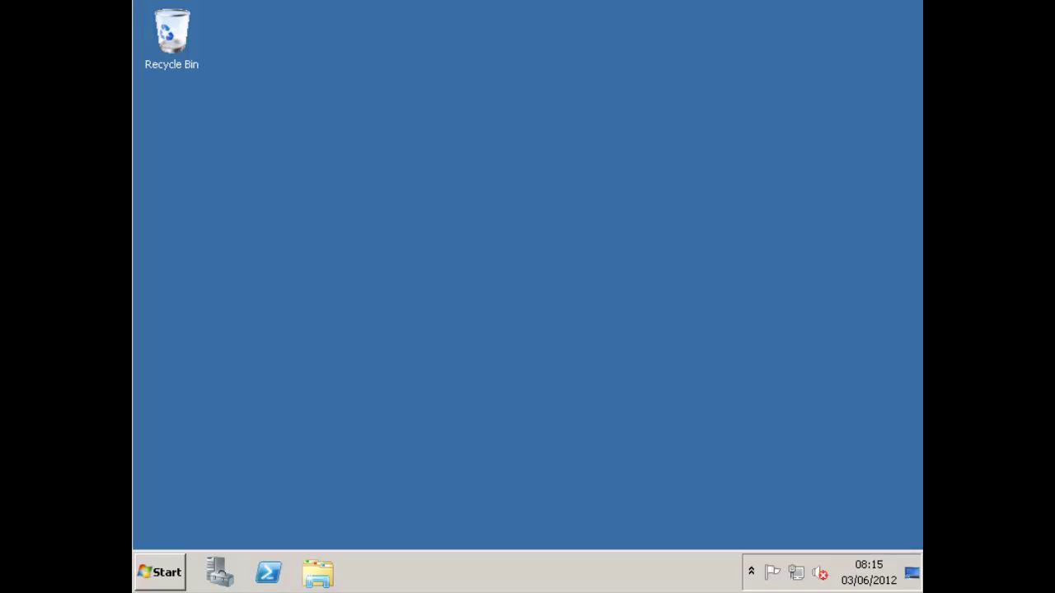
left_click(177, 573)
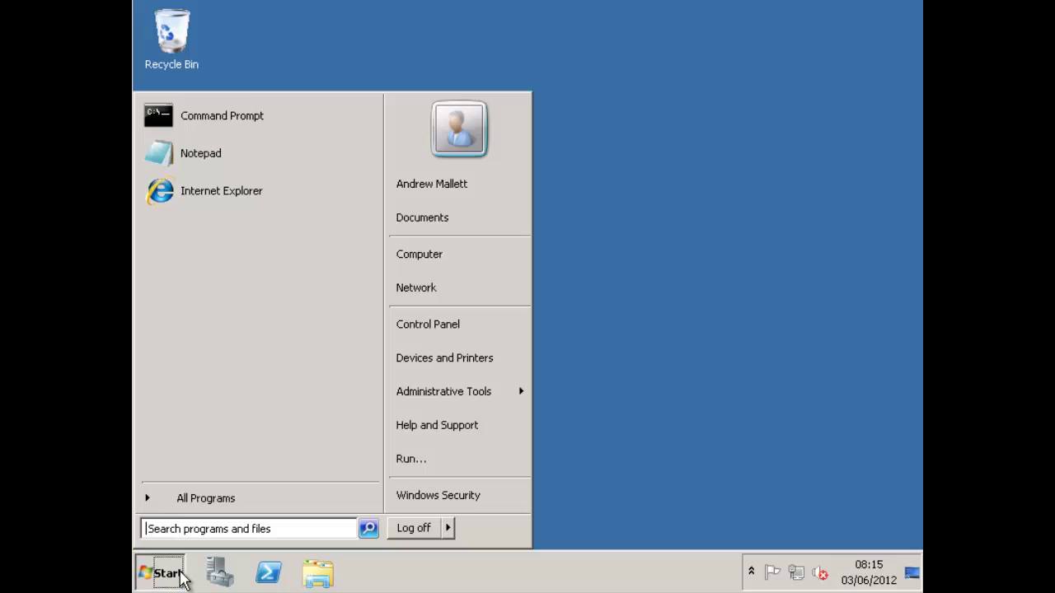
left_click(164, 531)
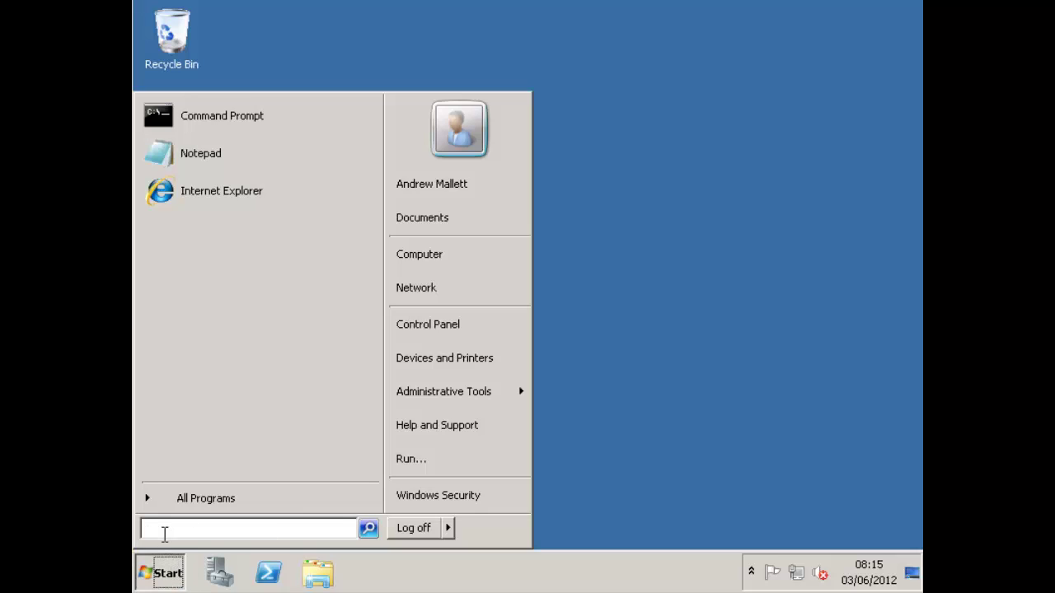
type("d:\\")
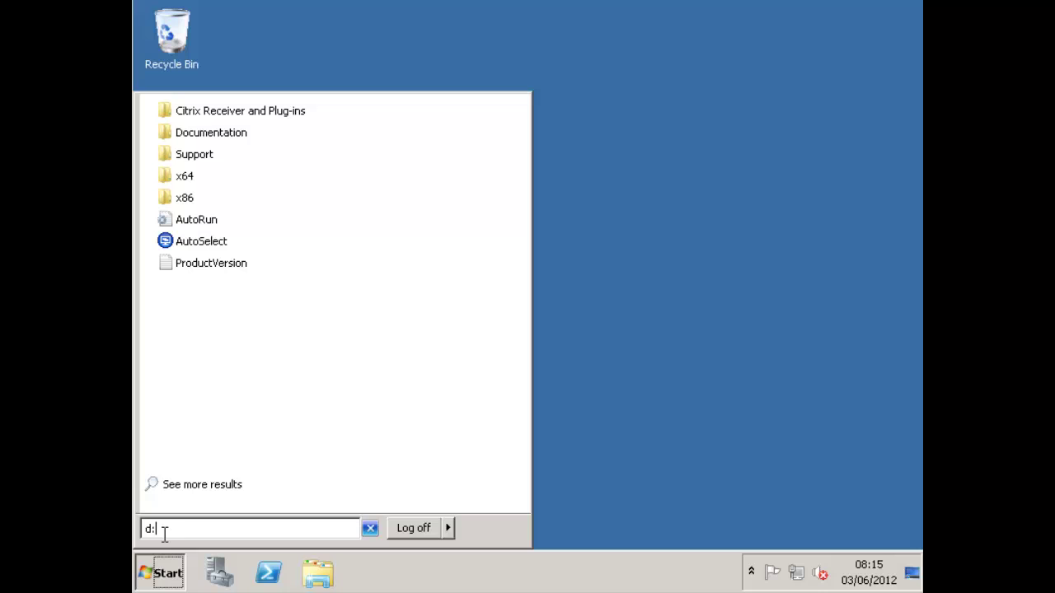
type("au")
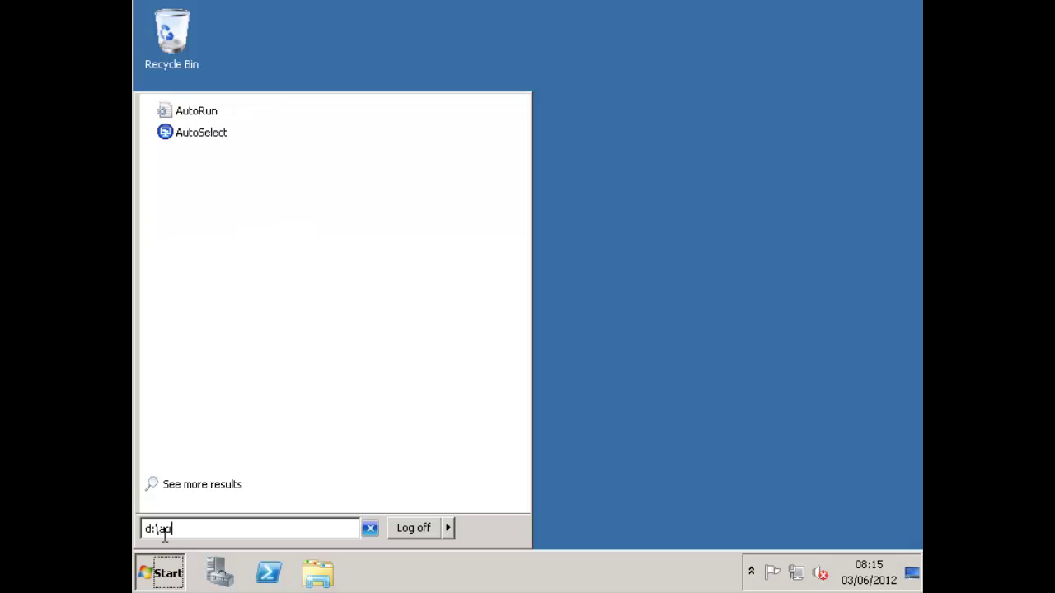
left_click(211, 134)
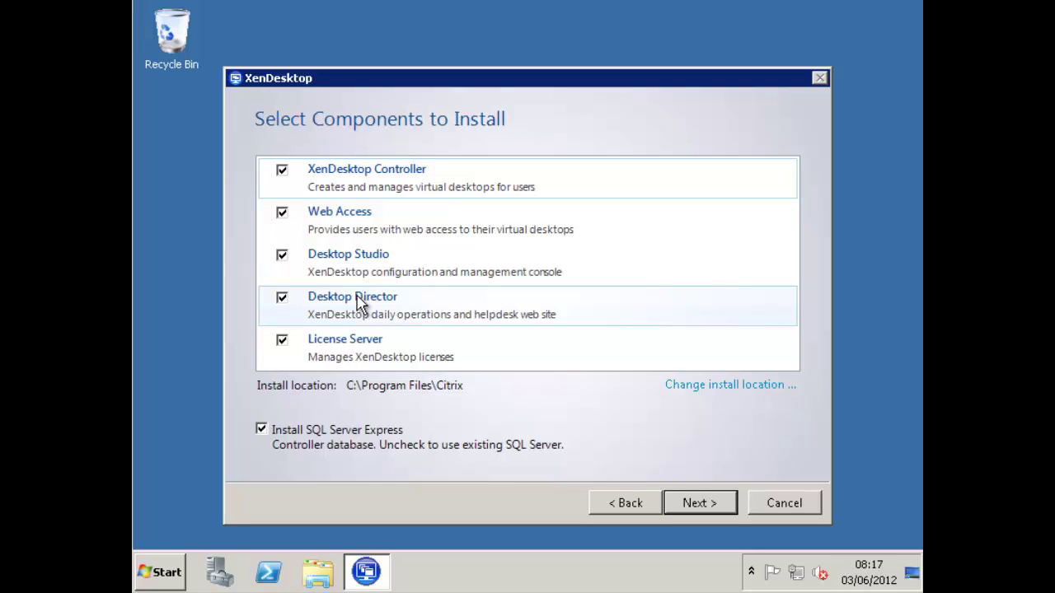
- Accept all selected components and enable the licence server firewall ports
left_click(720, 507)
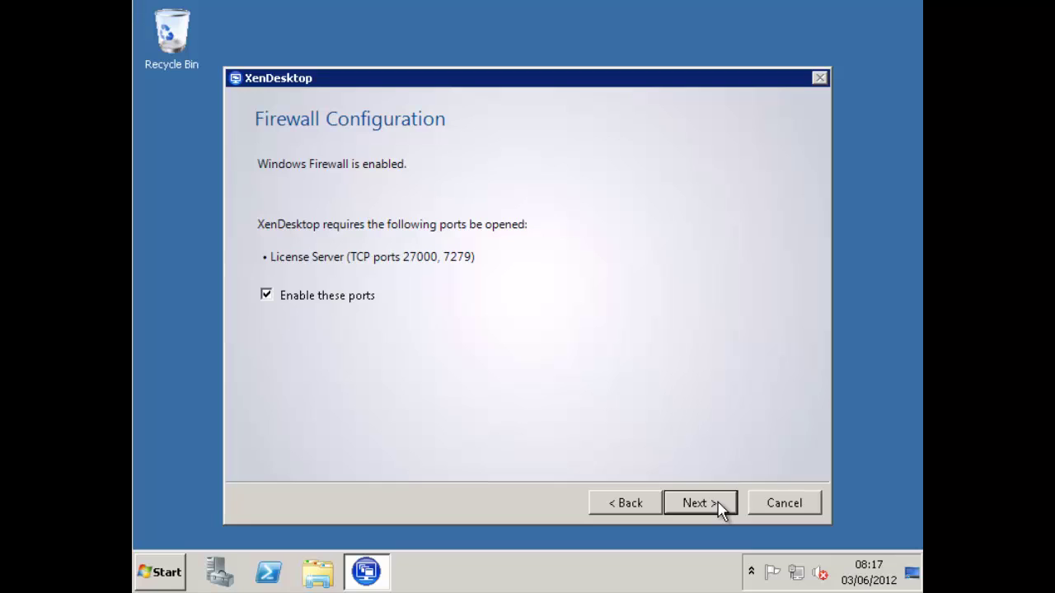
left_click(719, 507)
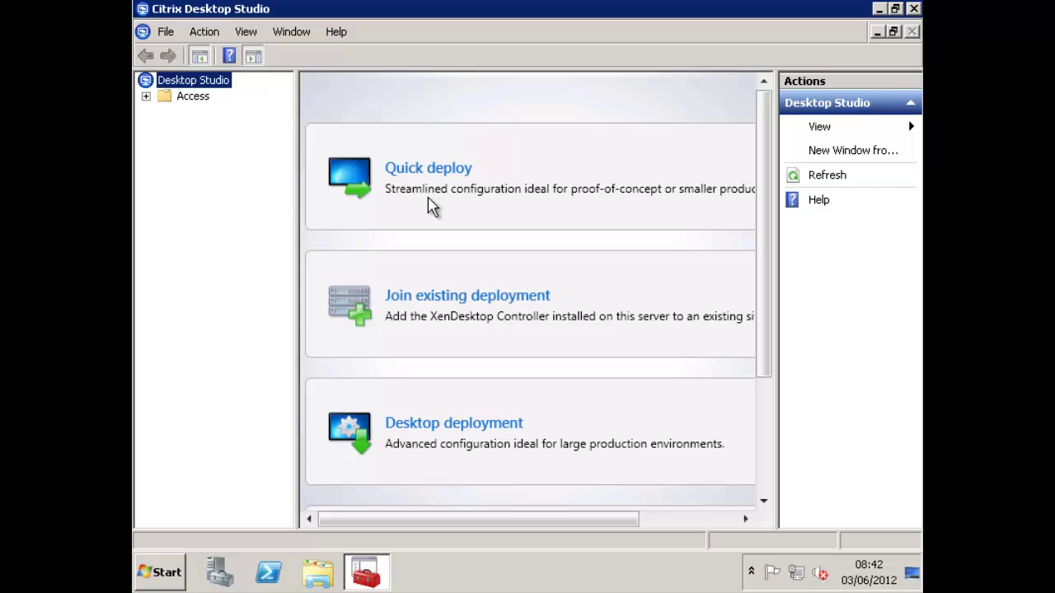
- Start a Quick deploy with the site named LONDON
left_click(446, 168)
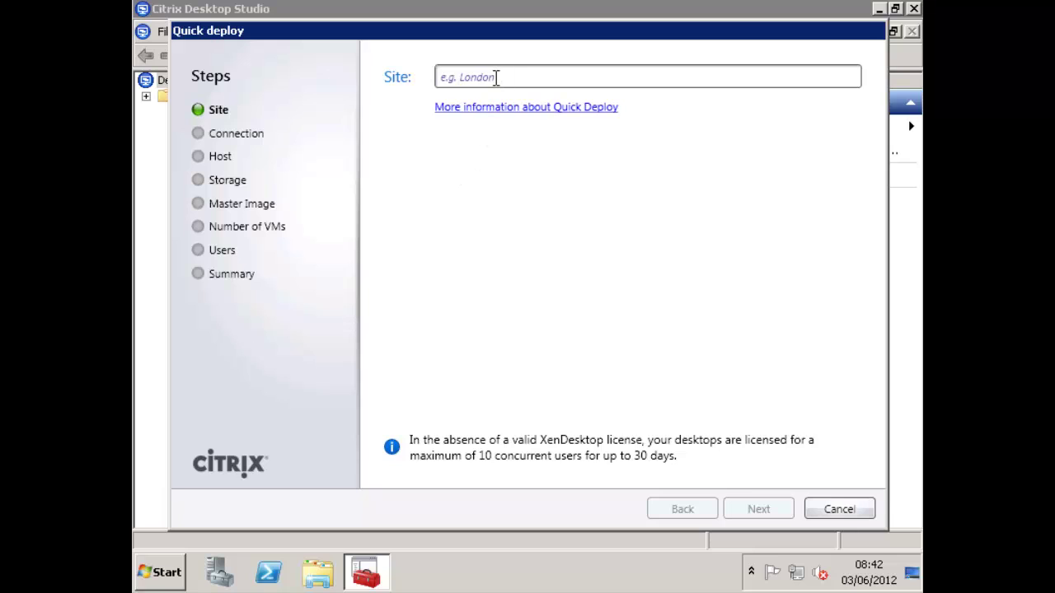
left_click(497, 78)
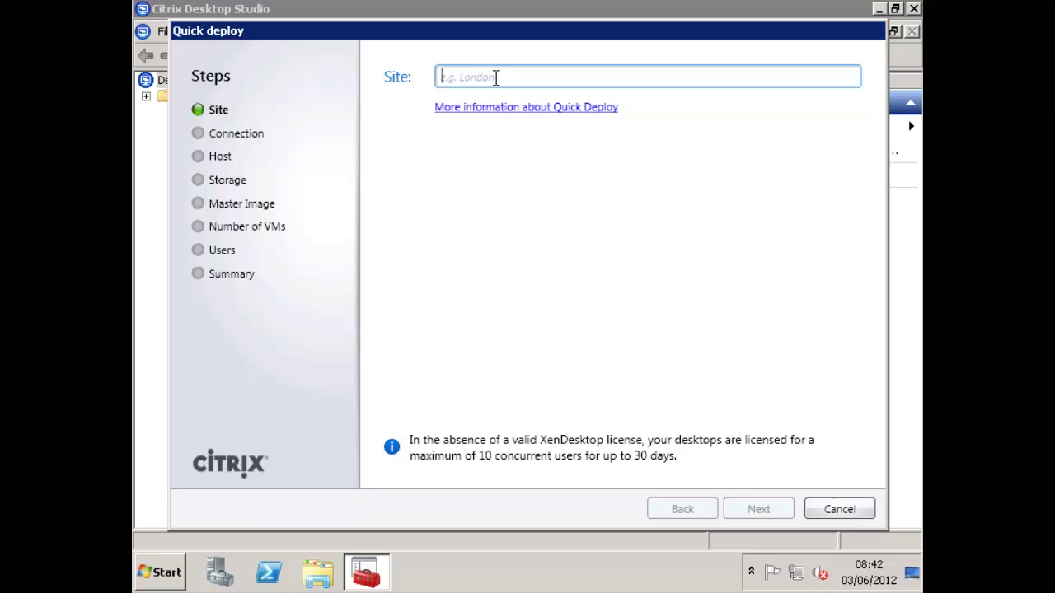
type("LOND")
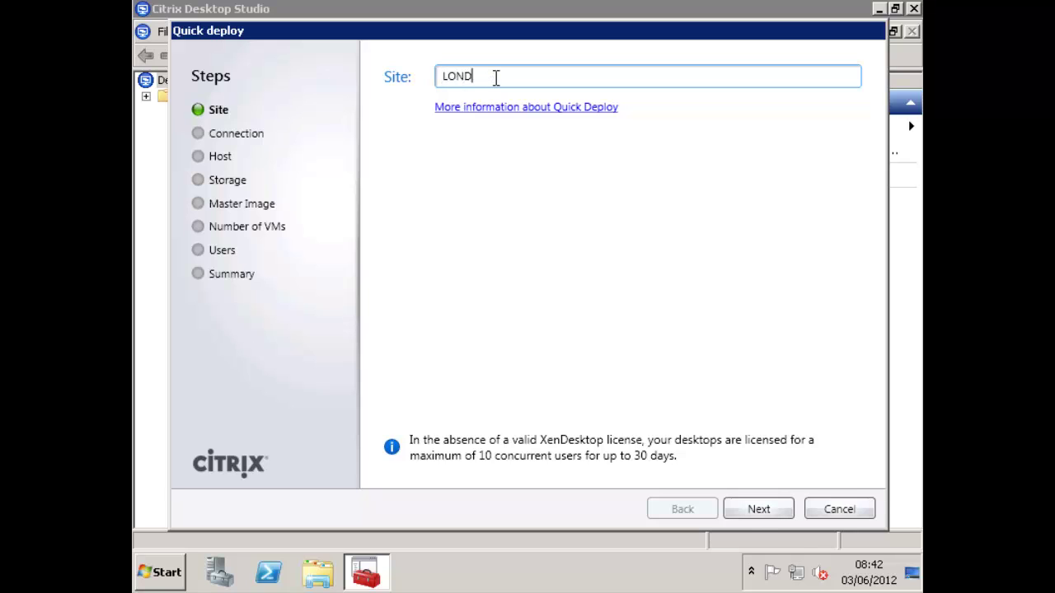
type("ON")
left_click(759, 511)
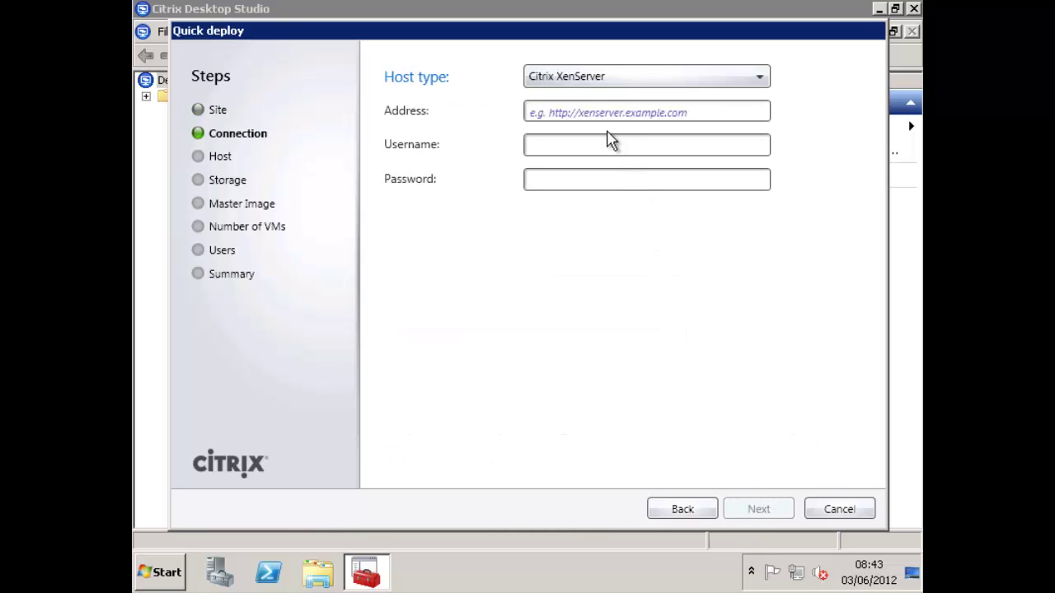
left_click(572, 89)
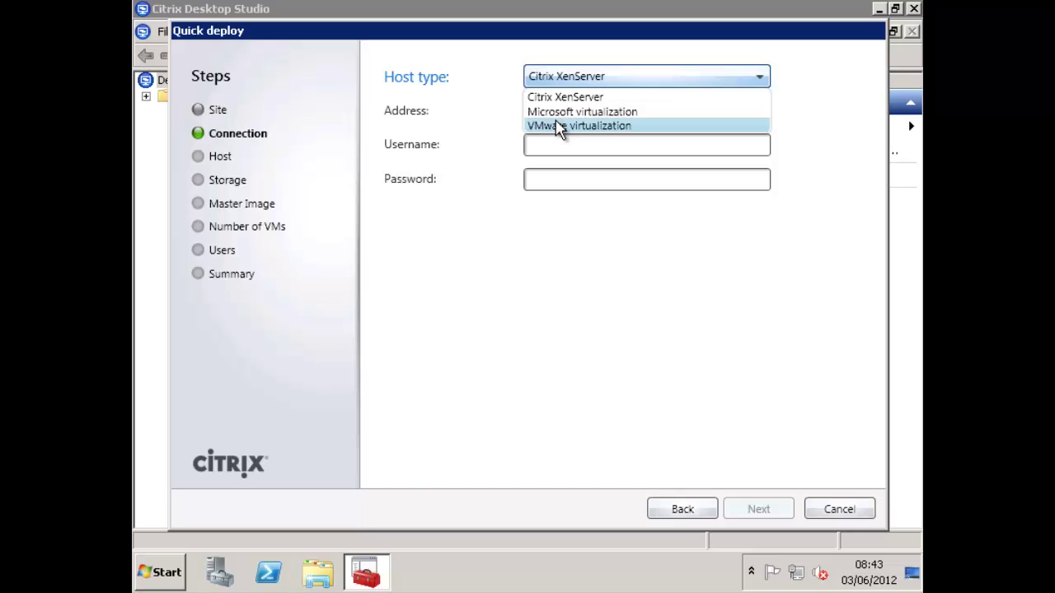
key("Escape")
left_click(569, 110)
type("http")
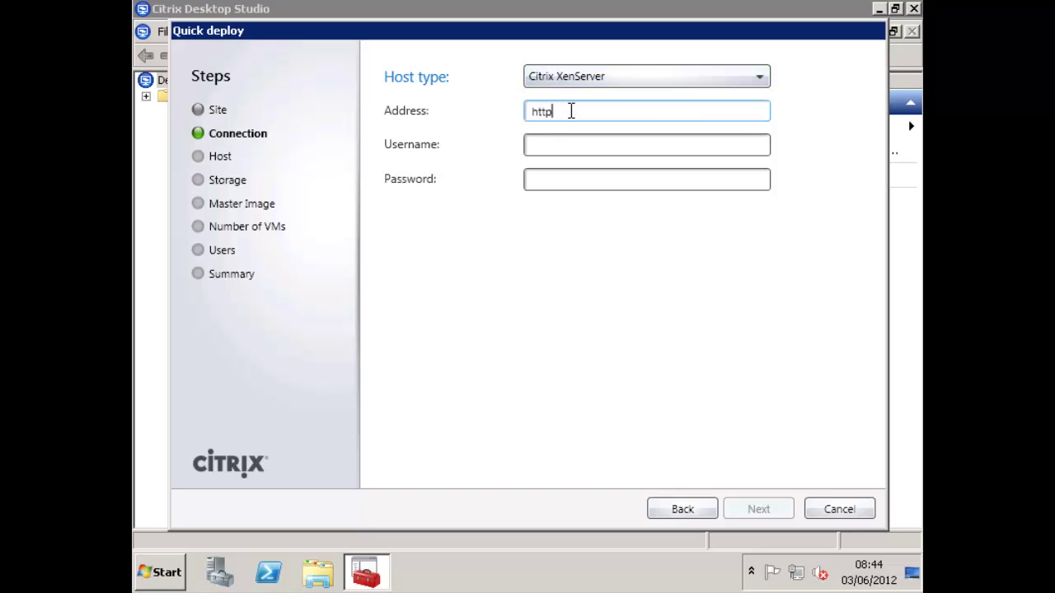
type("://192")
type(".168.")
type("0.2")
left_click(582, 145)
type("r")
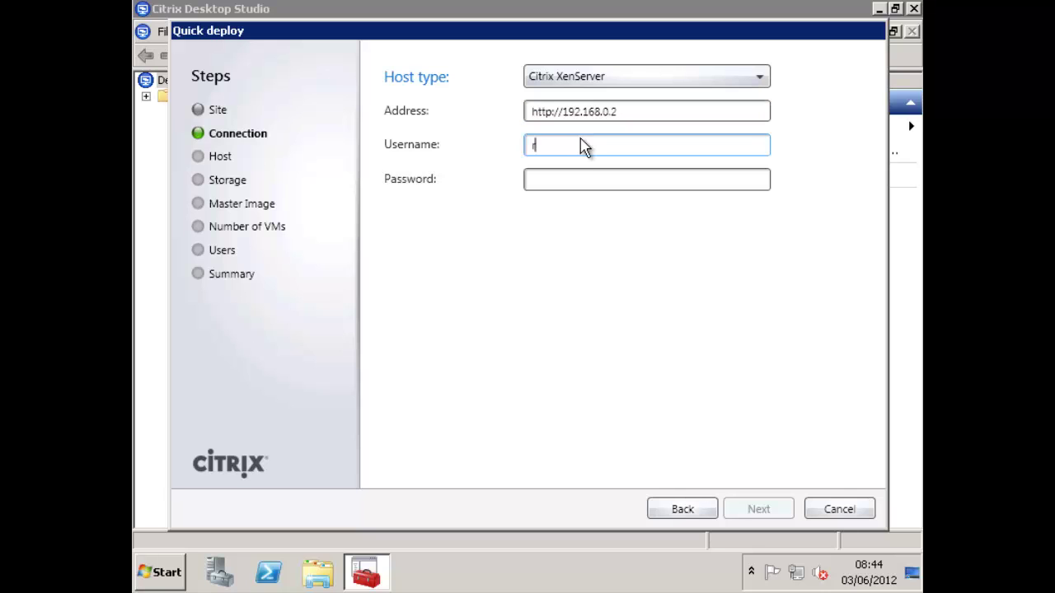
type("oot")
left_click(560, 178)
type("p")
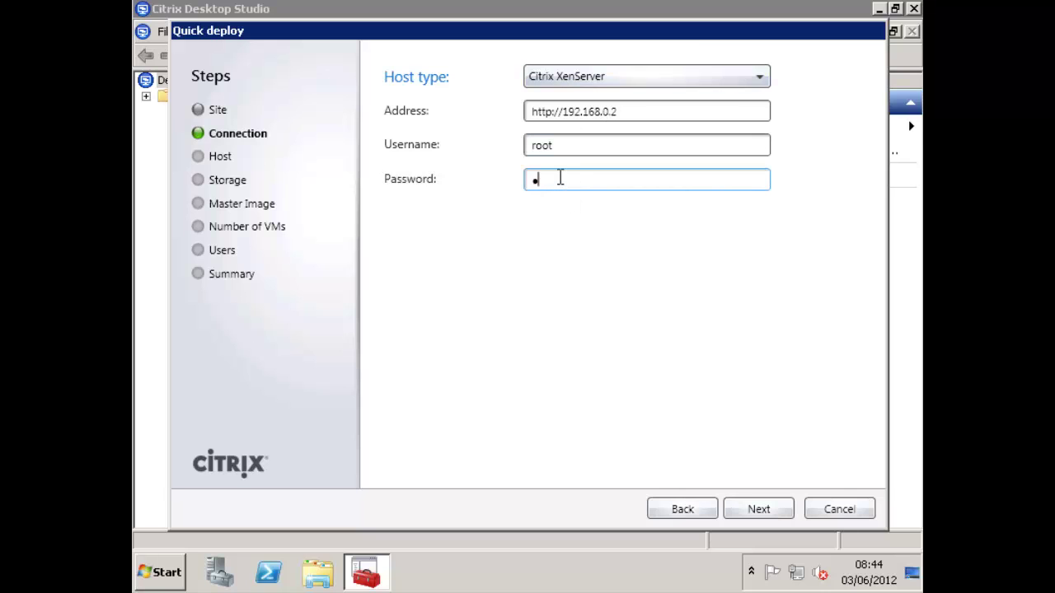
type("a")
type("ssw")
type("or")
type("d")
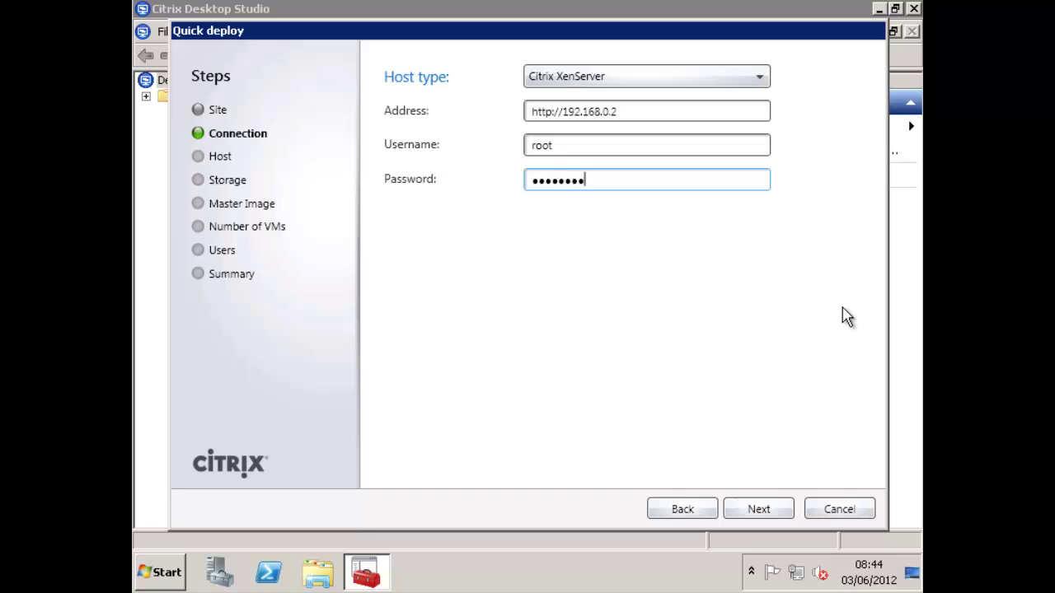
left_click(769, 511)
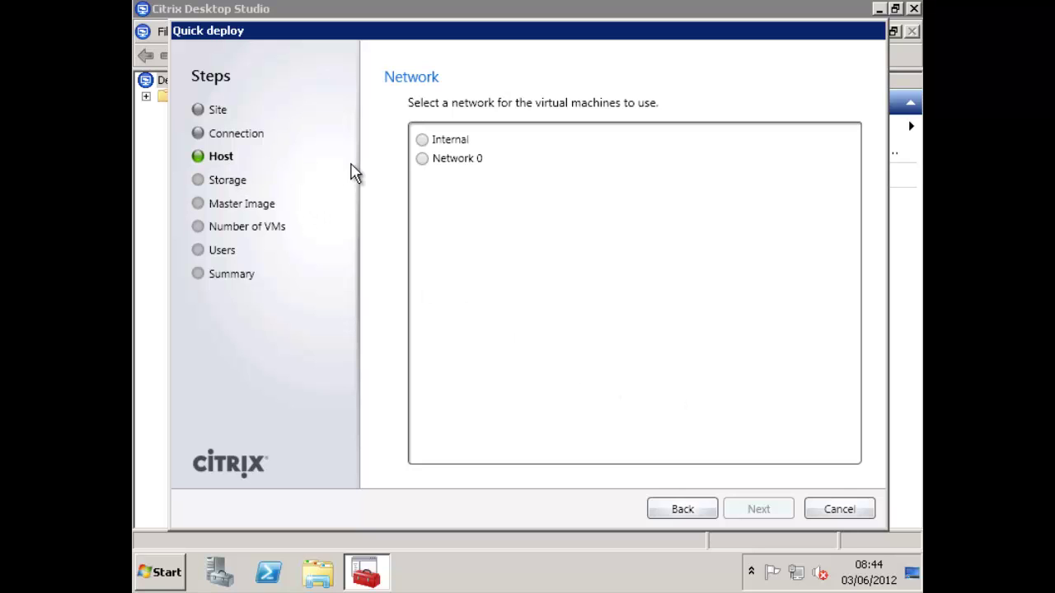
- Put the VMs on Network 0 and keep Shared NFS virtual disk storage
left_click(422, 159)
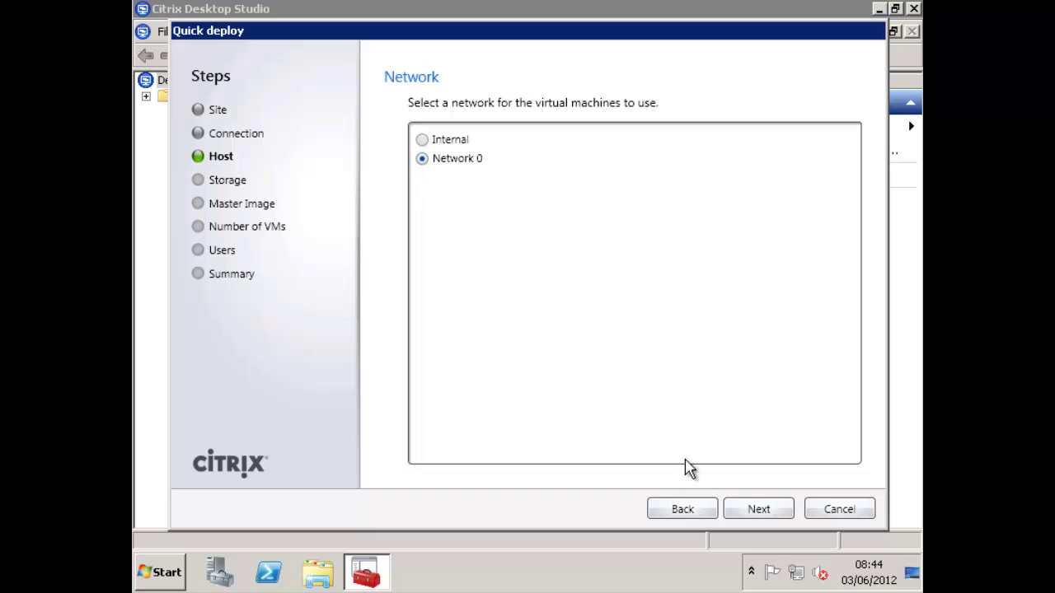
left_click(764, 511)
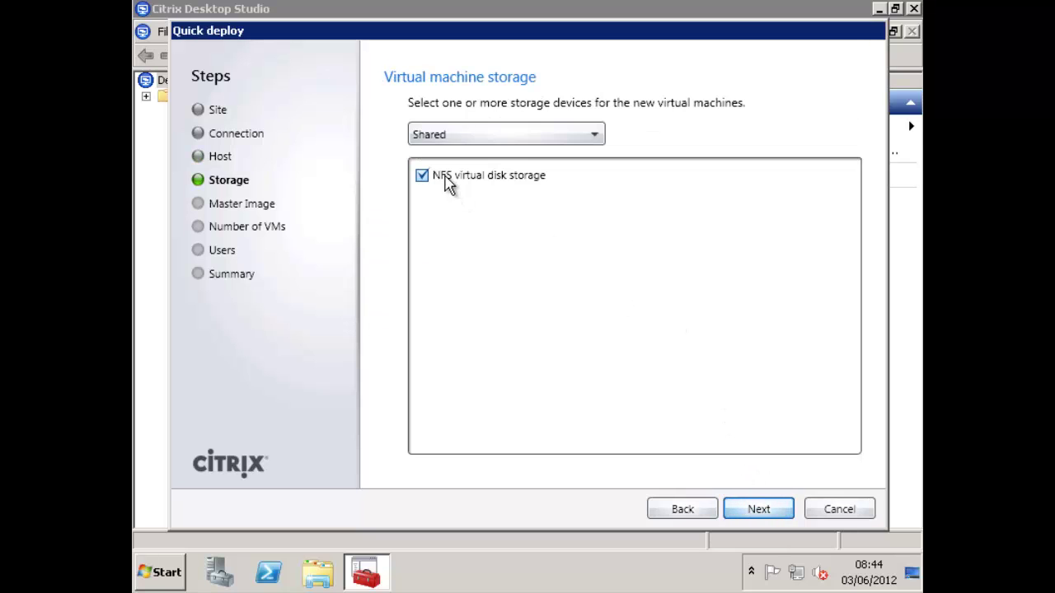
left_click(443, 140)
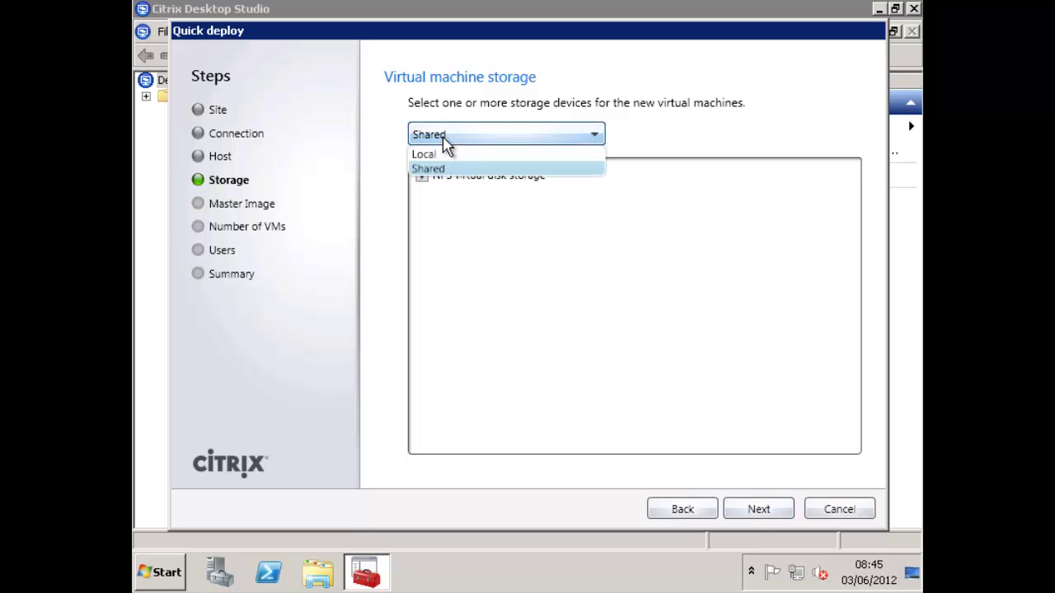
left_click(442, 169)
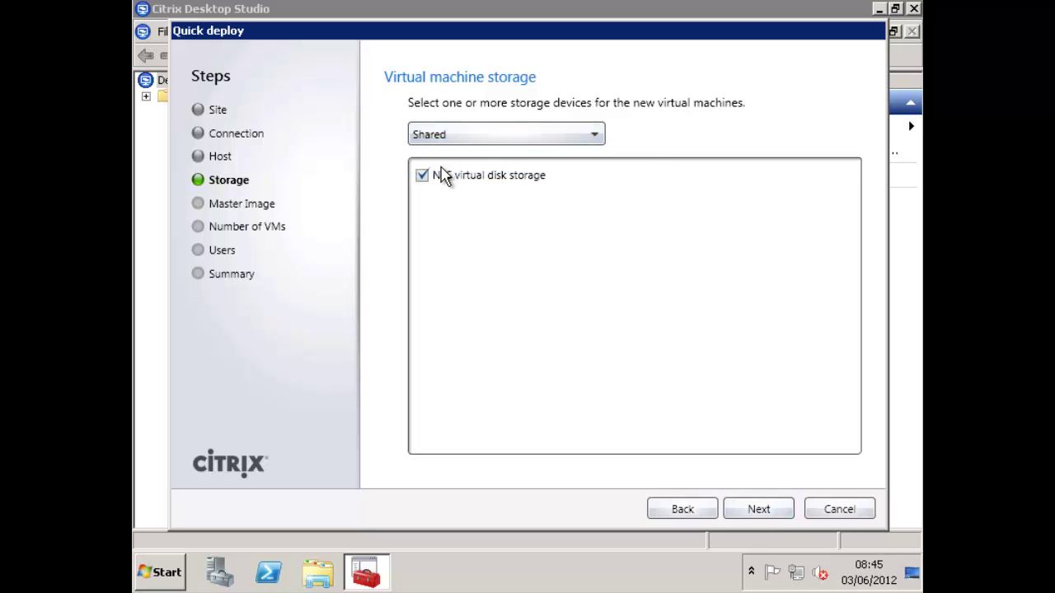
left_click(757, 511)
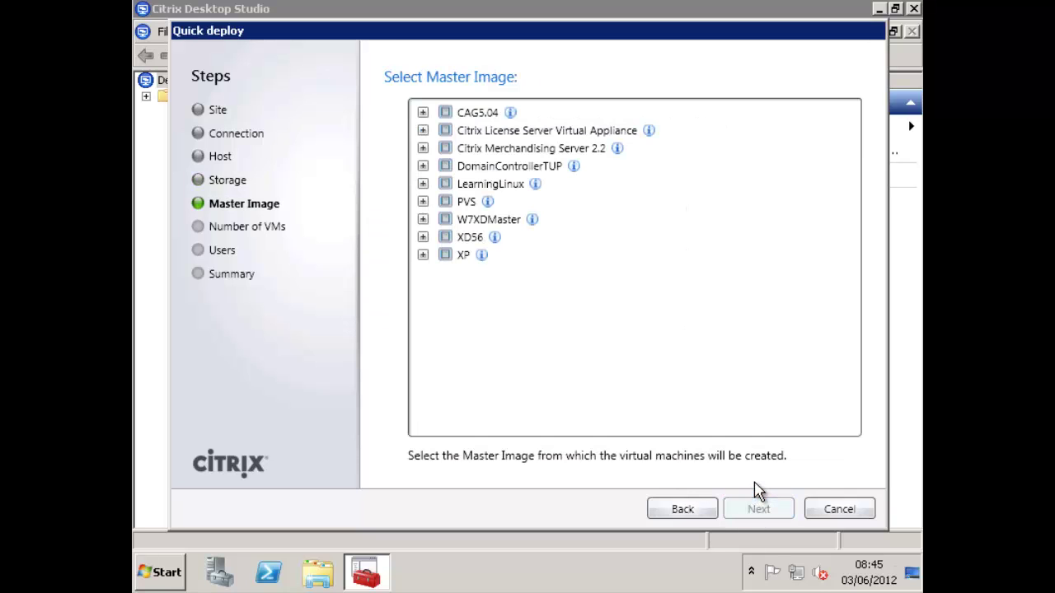
- Pick W7XDMaster from the master image list
left_click(480, 223)
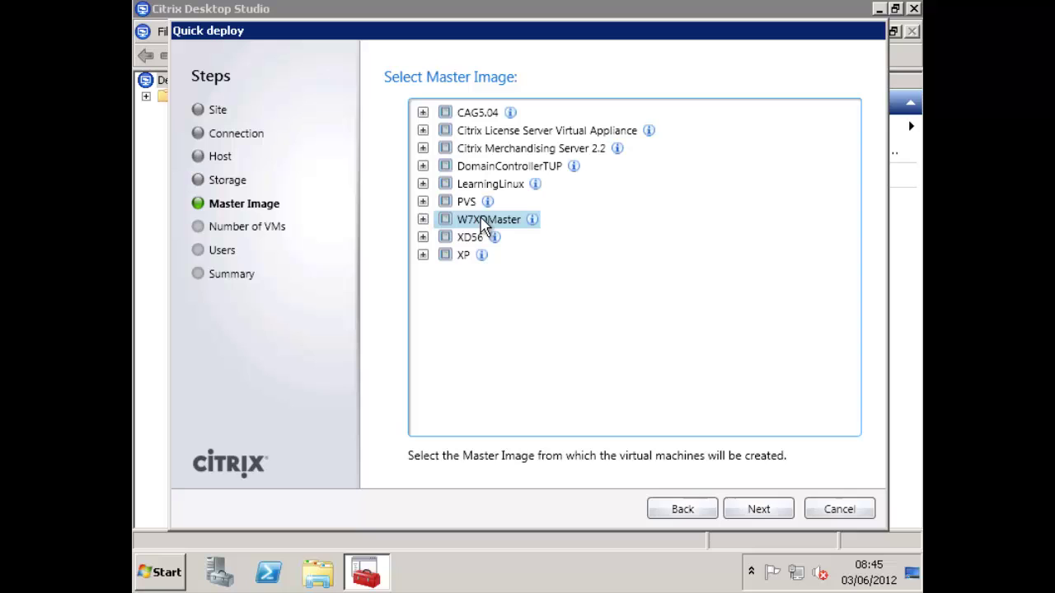
left_click(758, 511)
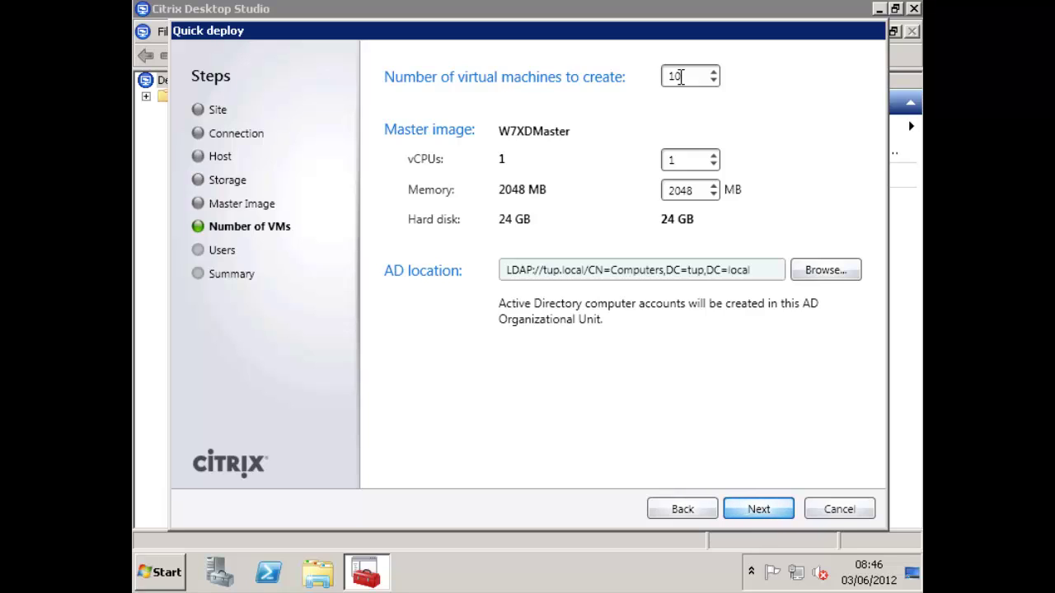
- Change the number of VMs from 10 to 2
double_click(681, 77)
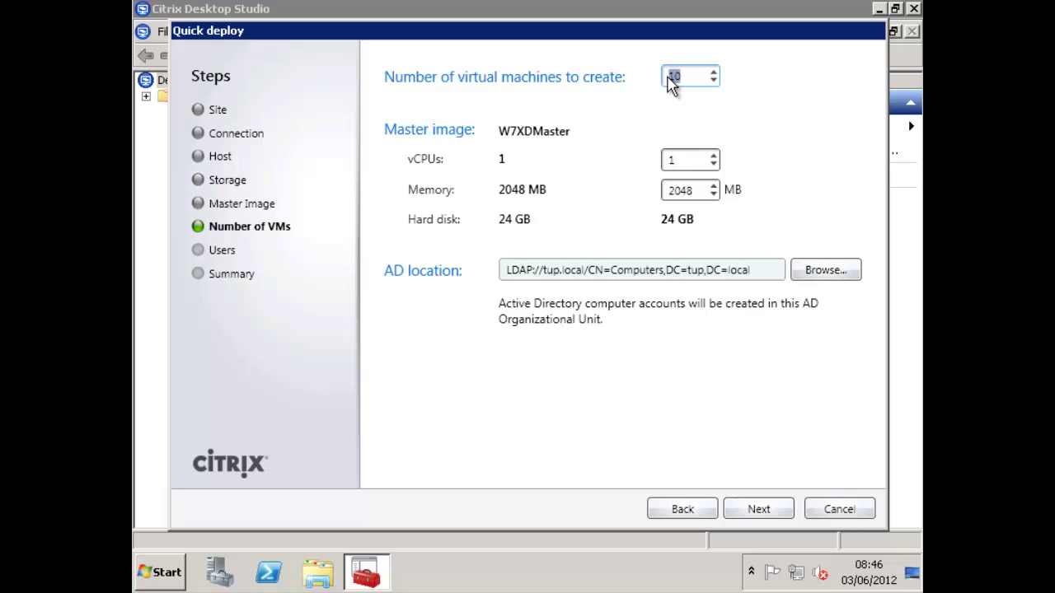
type("2")
left_click(773, 512)
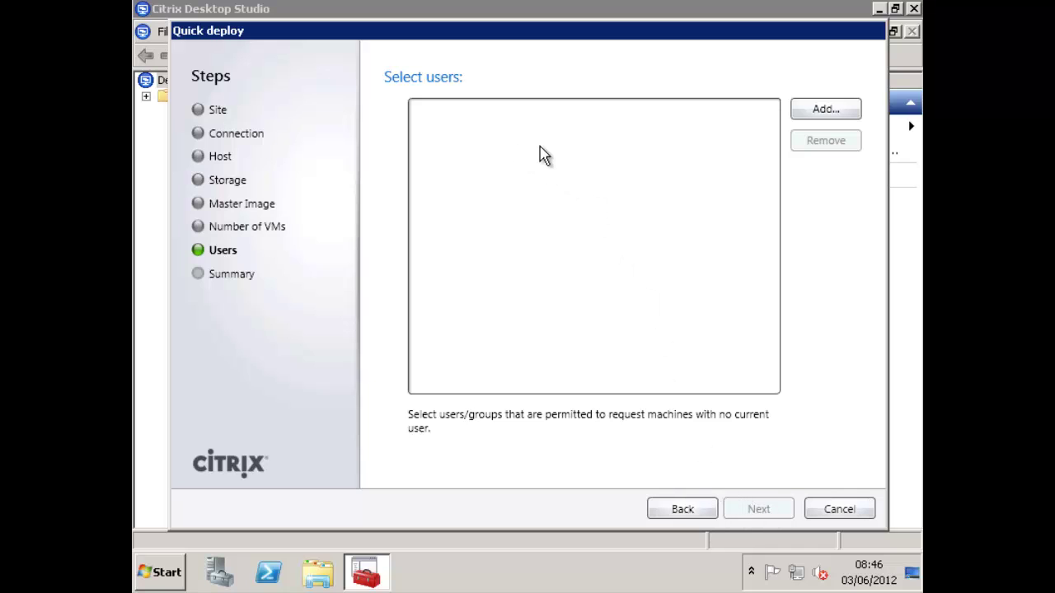
- Add the verified TUP\Domain Users group as permitted users and continue
left_click(824, 108)
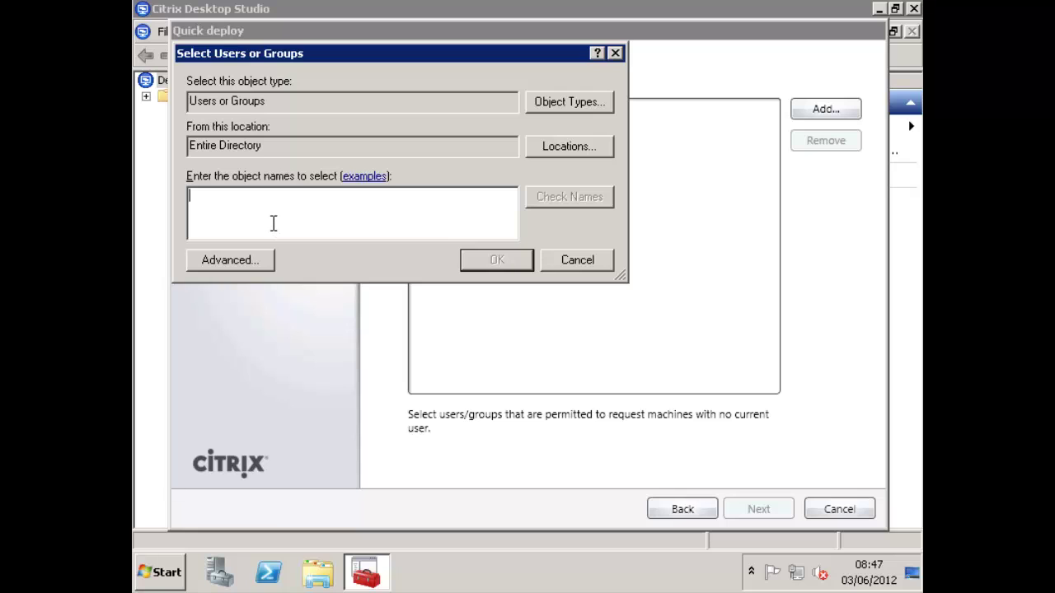
type("domain users")
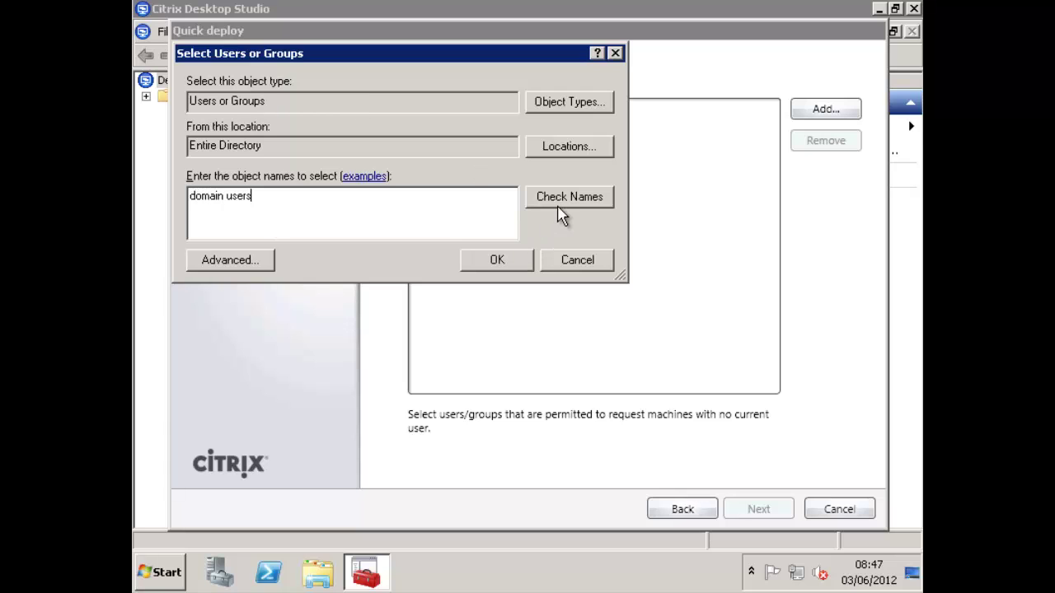
left_click(561, 198)
left_click(506, 264)
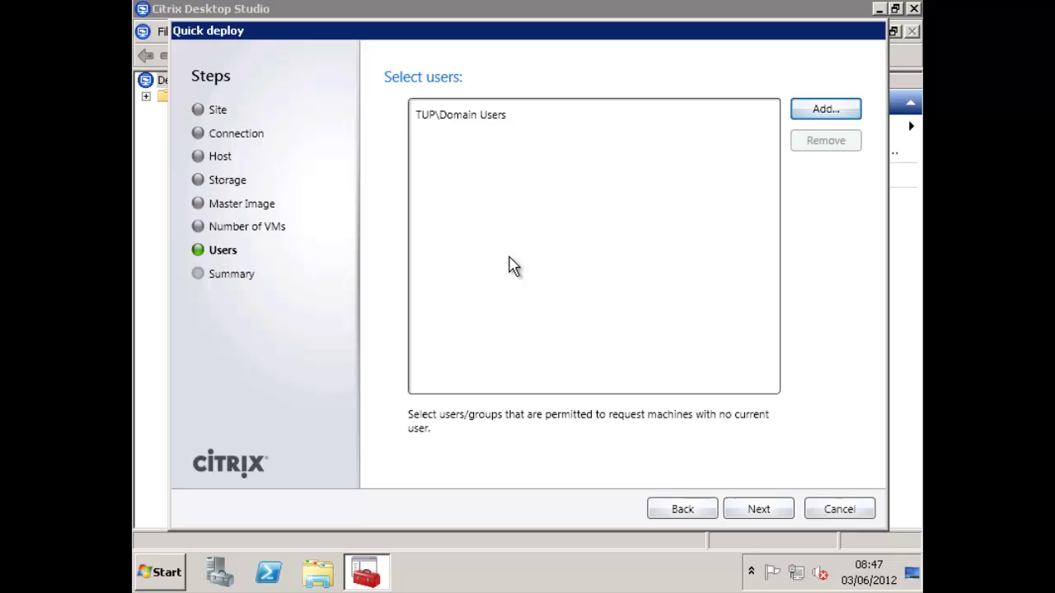
left_click(756, 508)
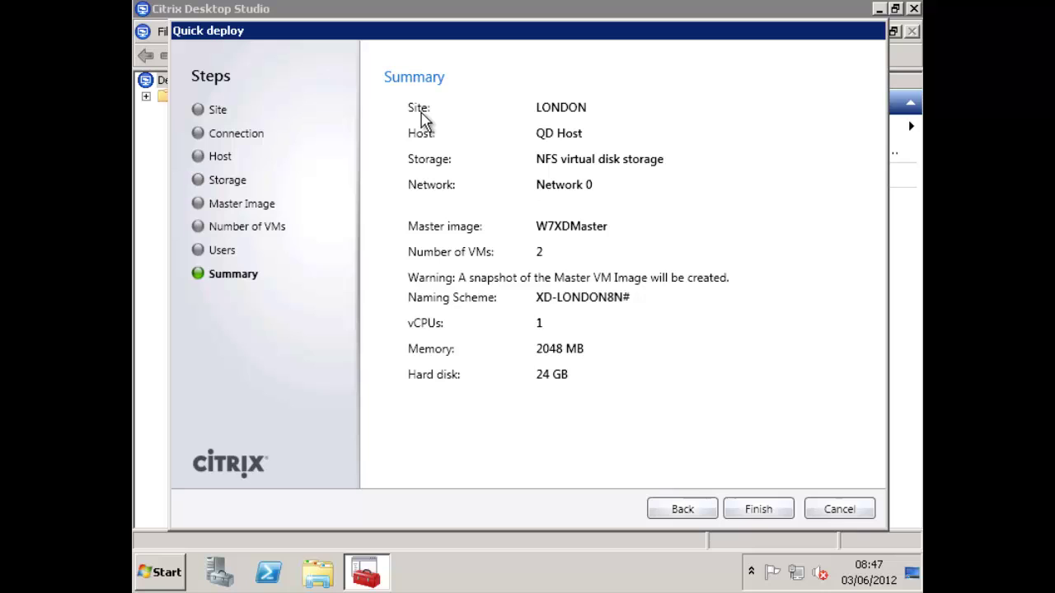
- Finish the Quick Deploy wizard to create the two pooled W7XDMaster virtual machines
left_click(775, 509)
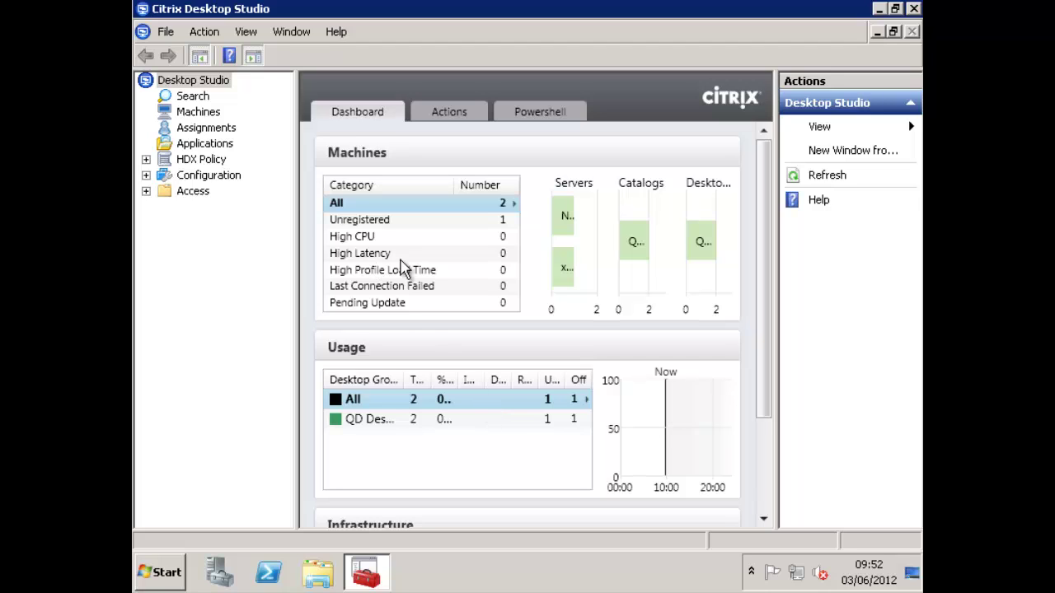
- Review the machine catalog, desktop group assignments, controllers, hosts and licensing nodes
left_click(194, 114)
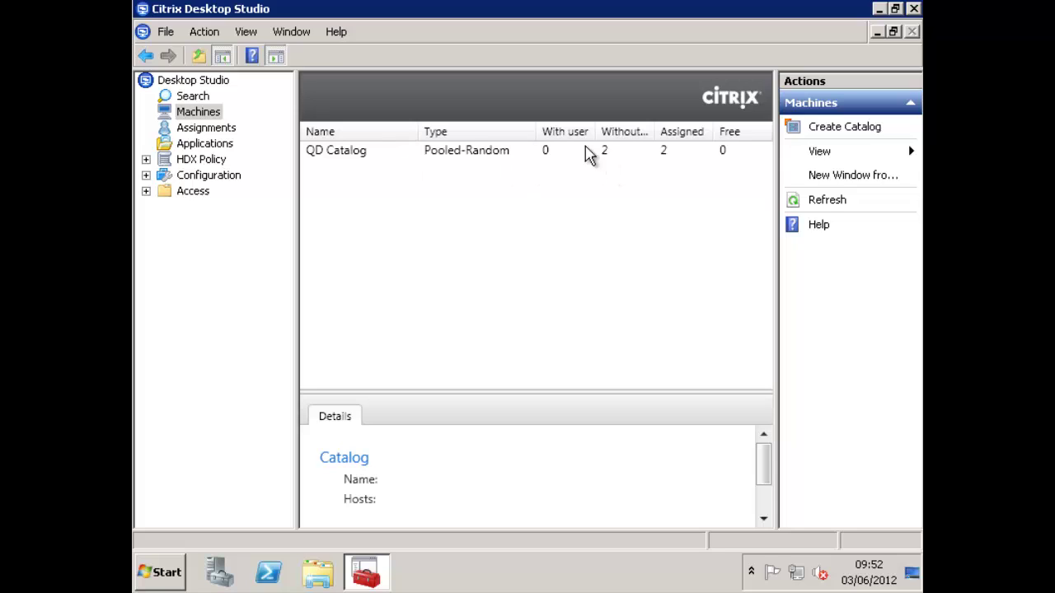
left_click(210, 134)
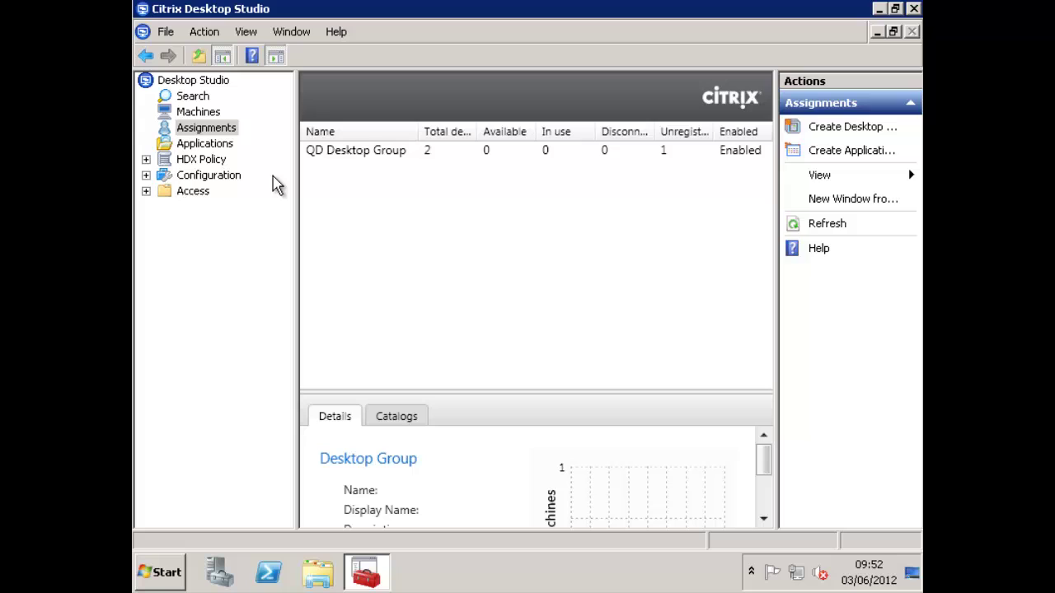
left_click(146, 176)
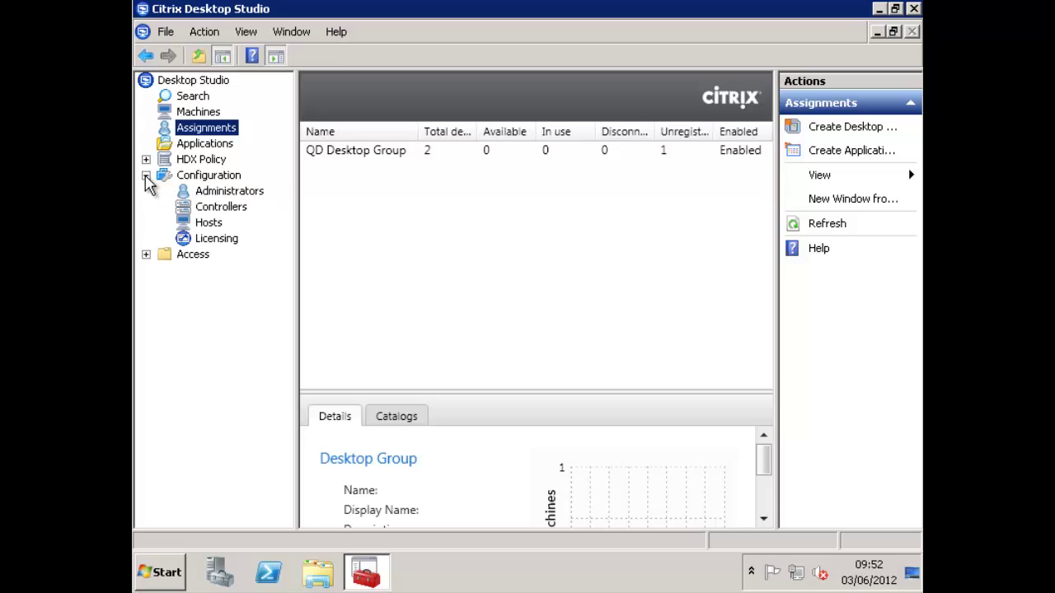
left_click(225, 208)
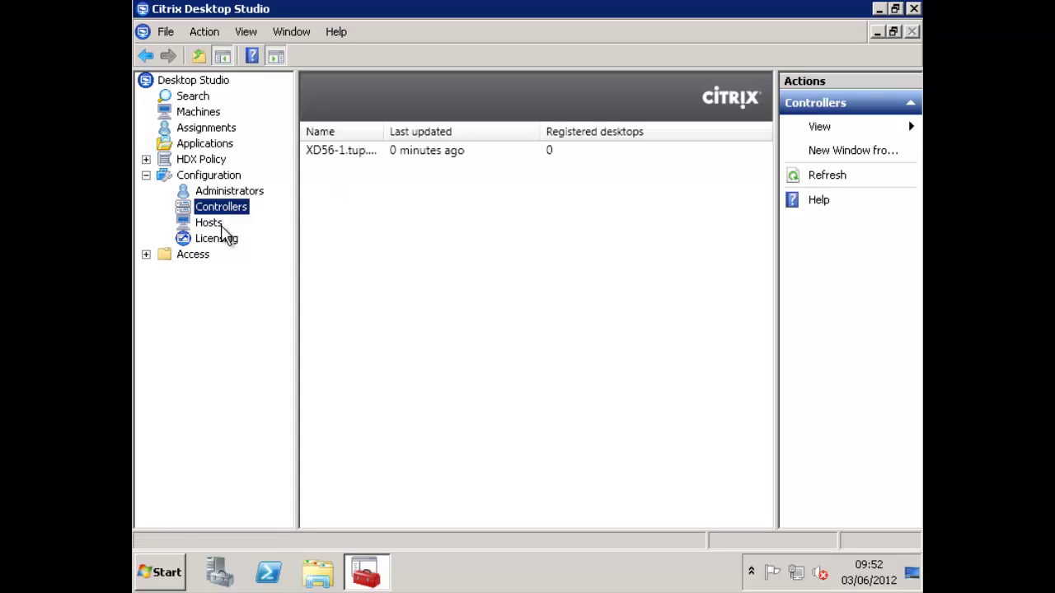
left_click(212, 224)
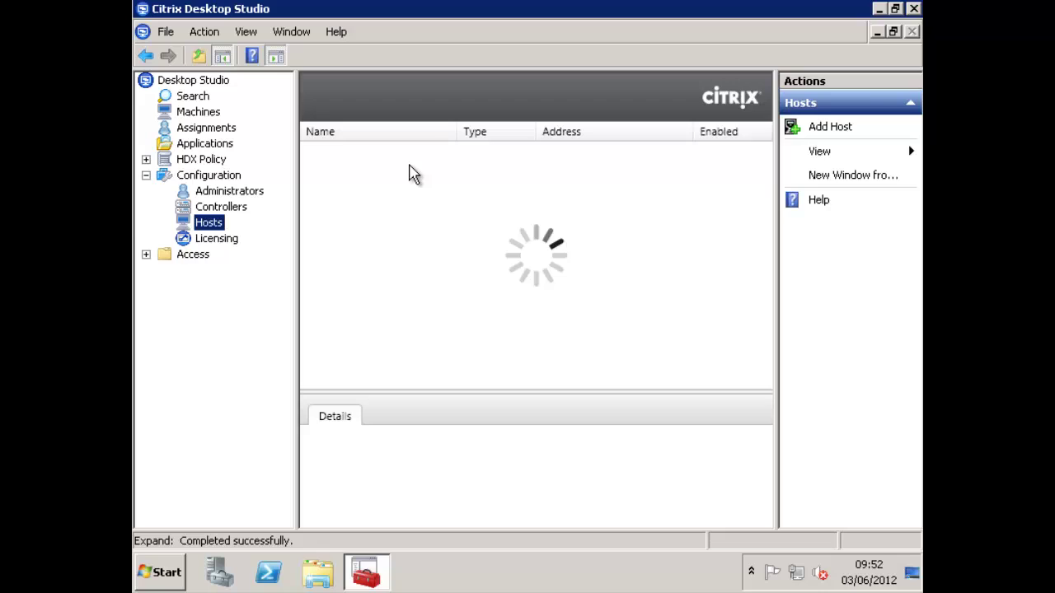
left_click(224, 240)
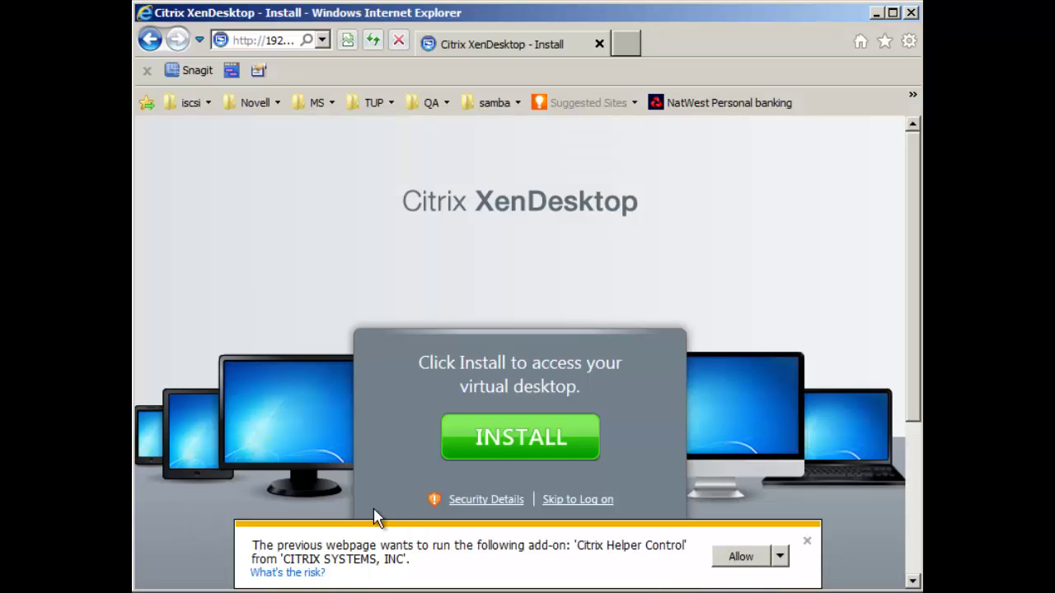
- Log on to the Web Interface as andrew in domain tup
left_click(742, 558)
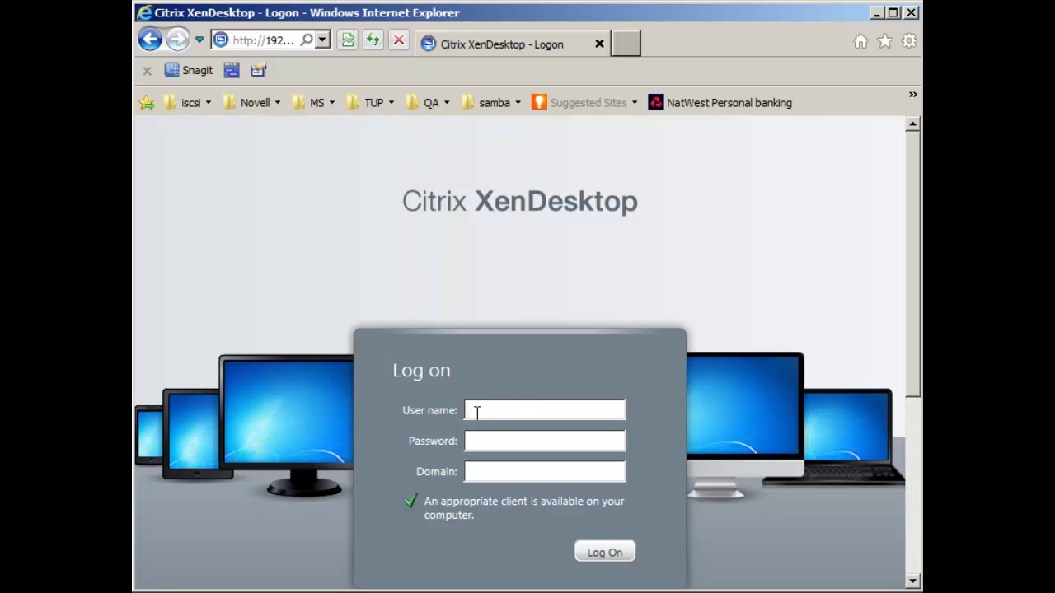
type("an")
type("drew")
key("Tab")
type("*******")
type("**")
left_click(502, 474)
type("tu")
type("p")
left_click(598, 555)
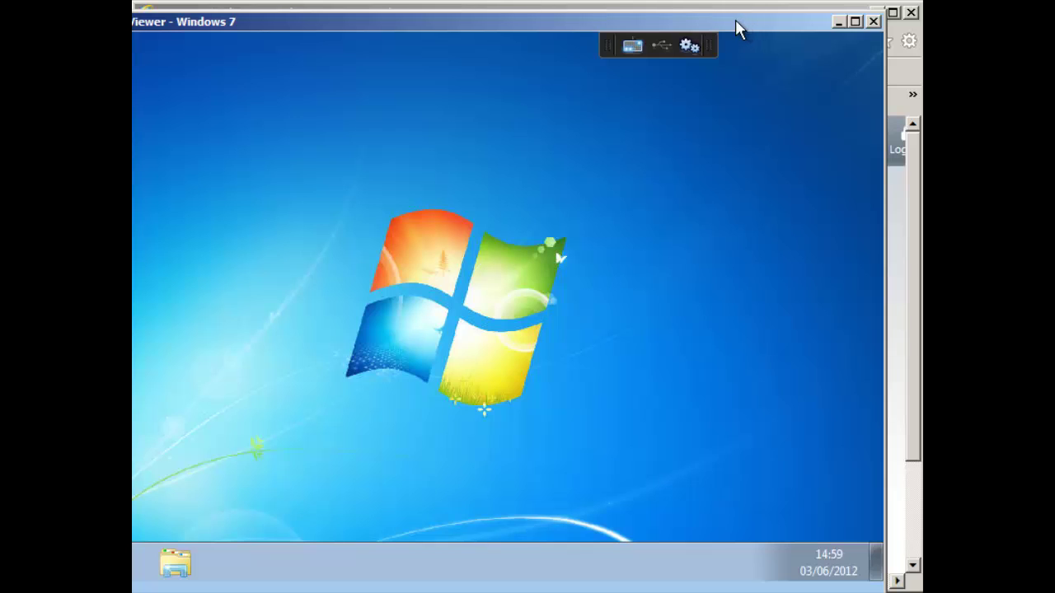
- Maximise the Desktop Viewer, cancel the security screen, and close the welcome screen permanently
double_click(805, 23)
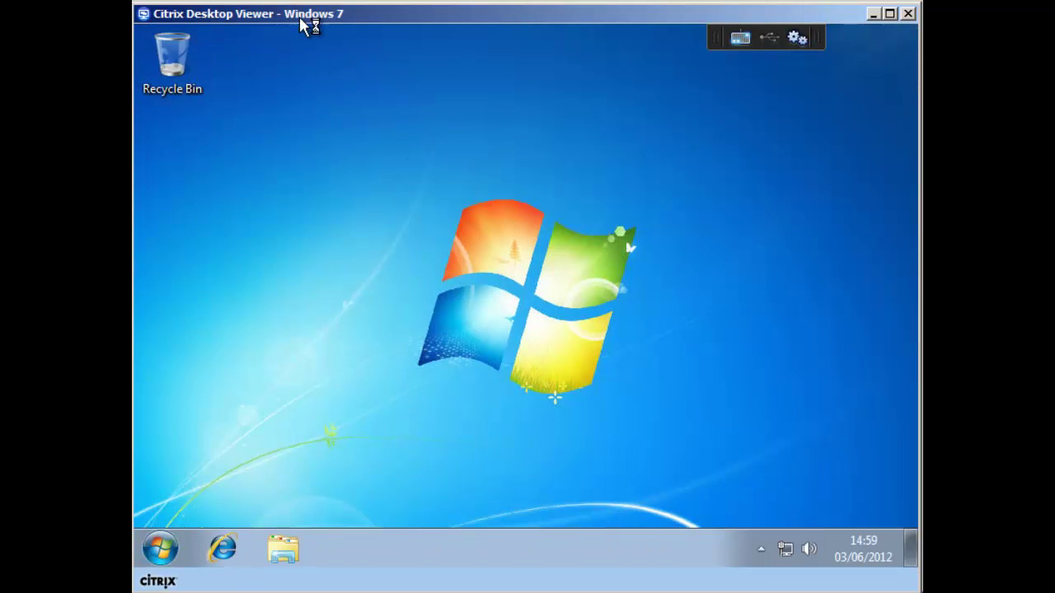
left_click(741, 38)
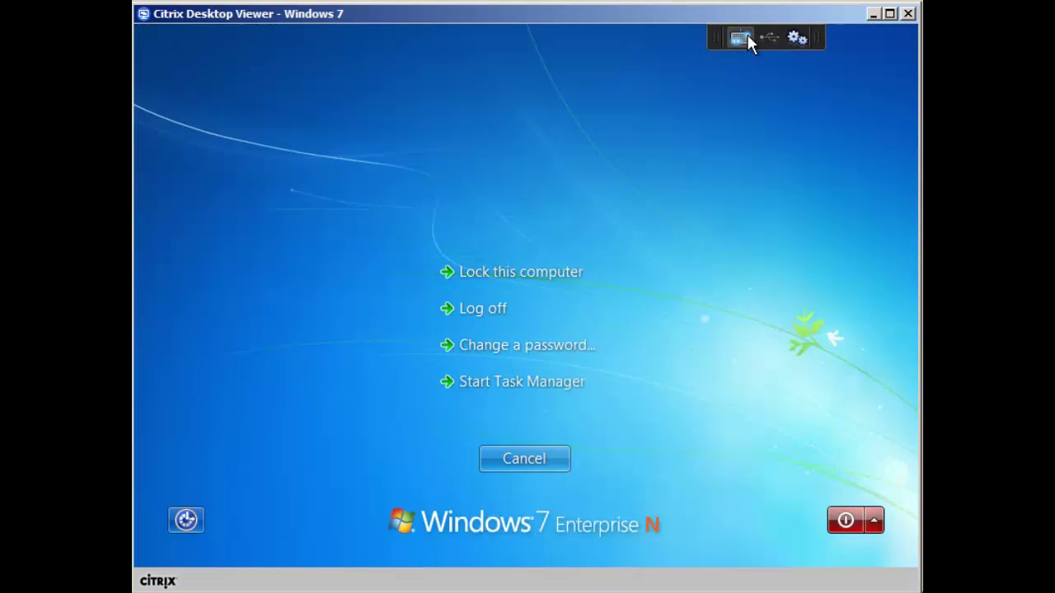
left_click(543, 458)
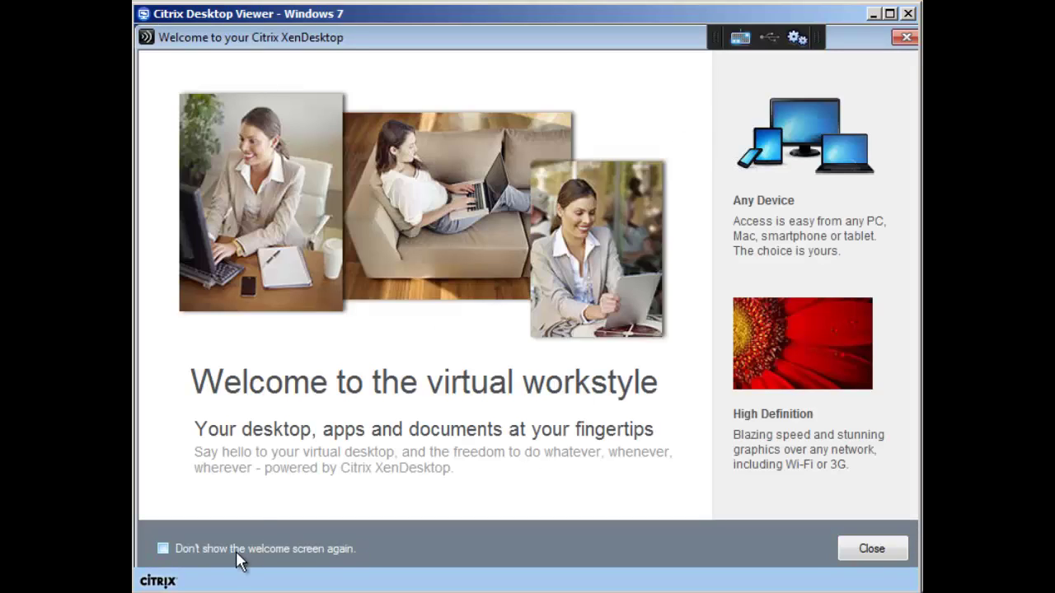
left_click(163, 550)
left_click(872, 550)
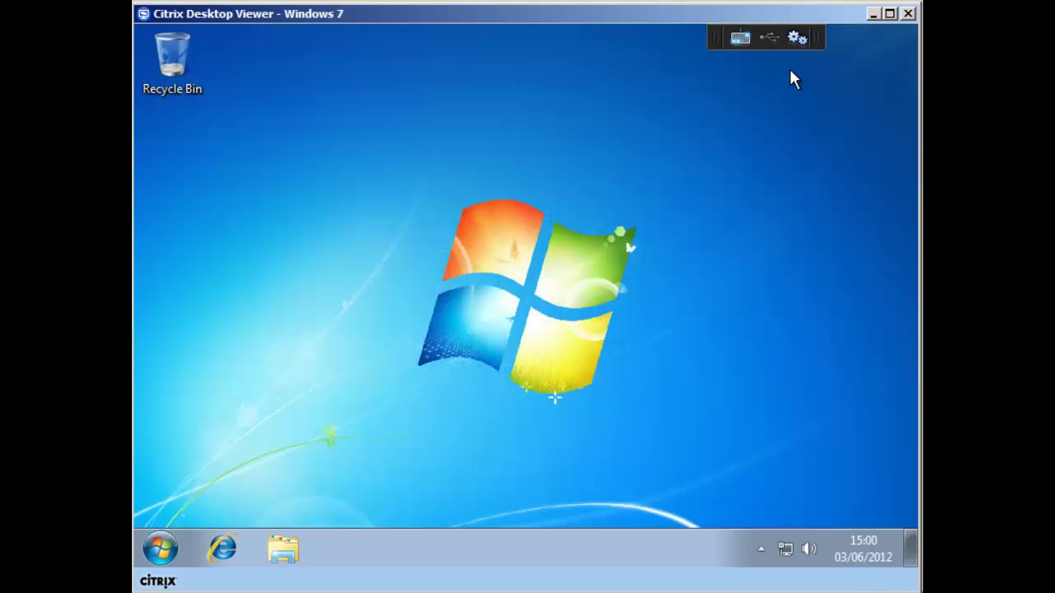
left_click(795, 38)
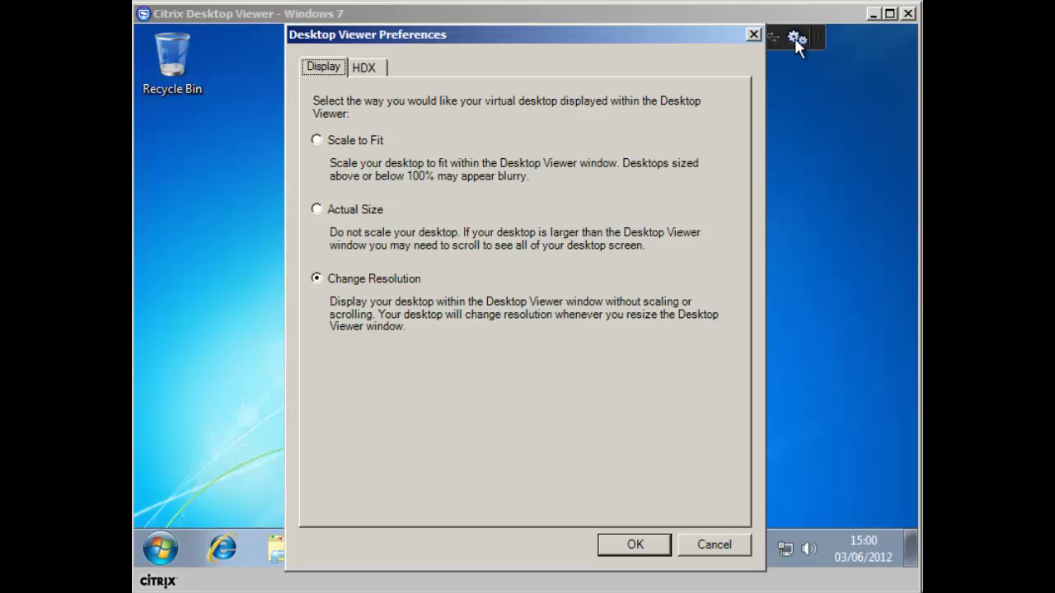
left_click(377, 72)
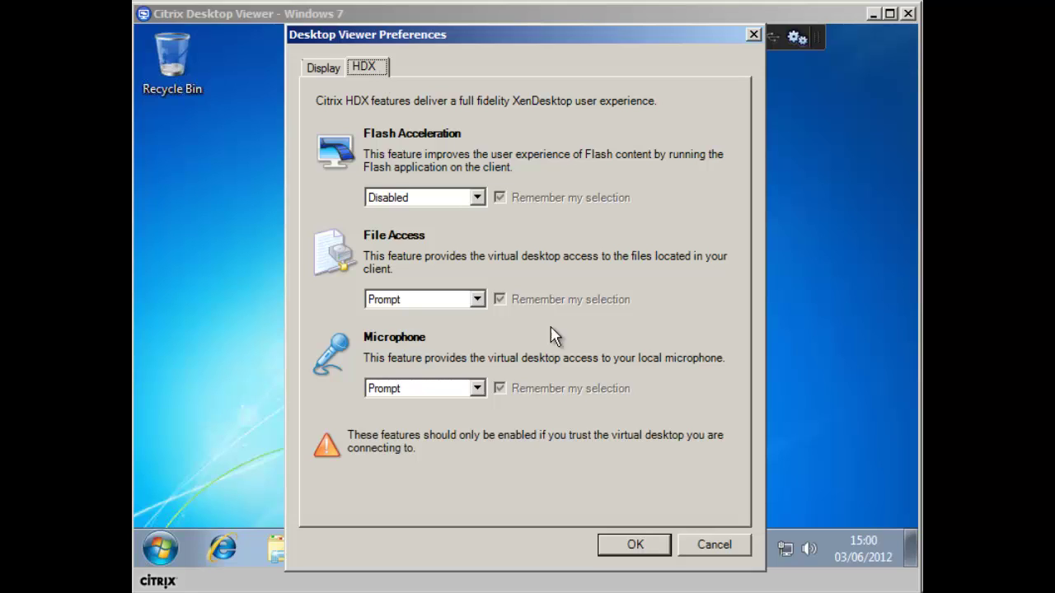
left_click(725, 547)
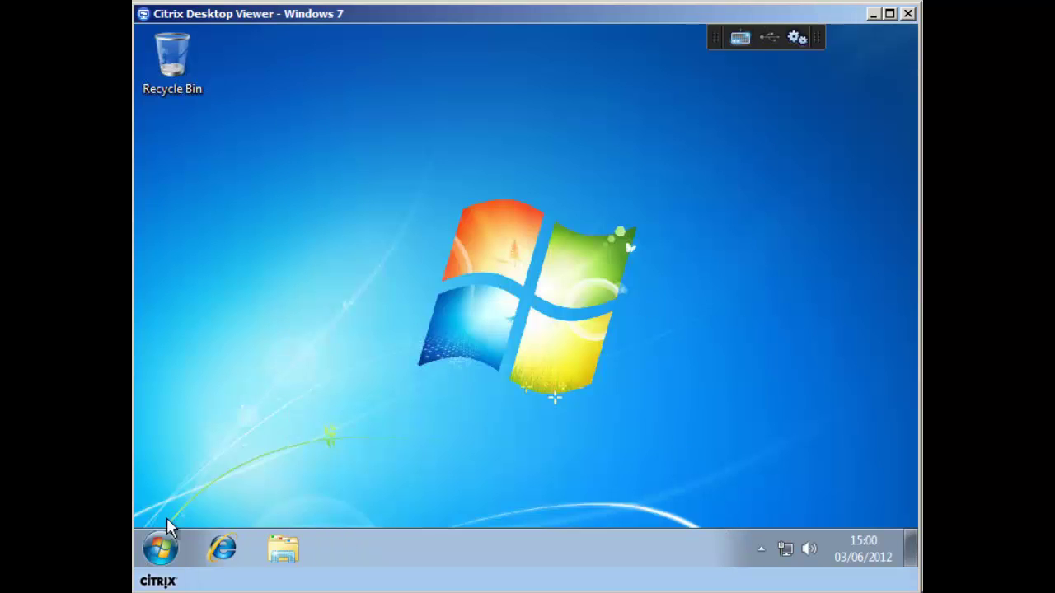
left_click(162, 549)
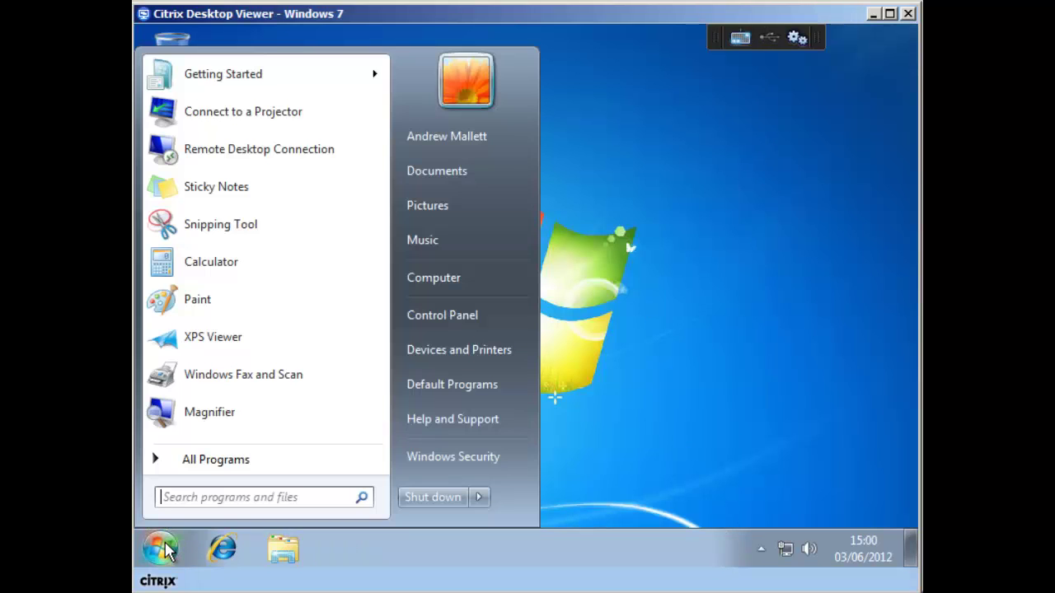
left_click(772, 365)
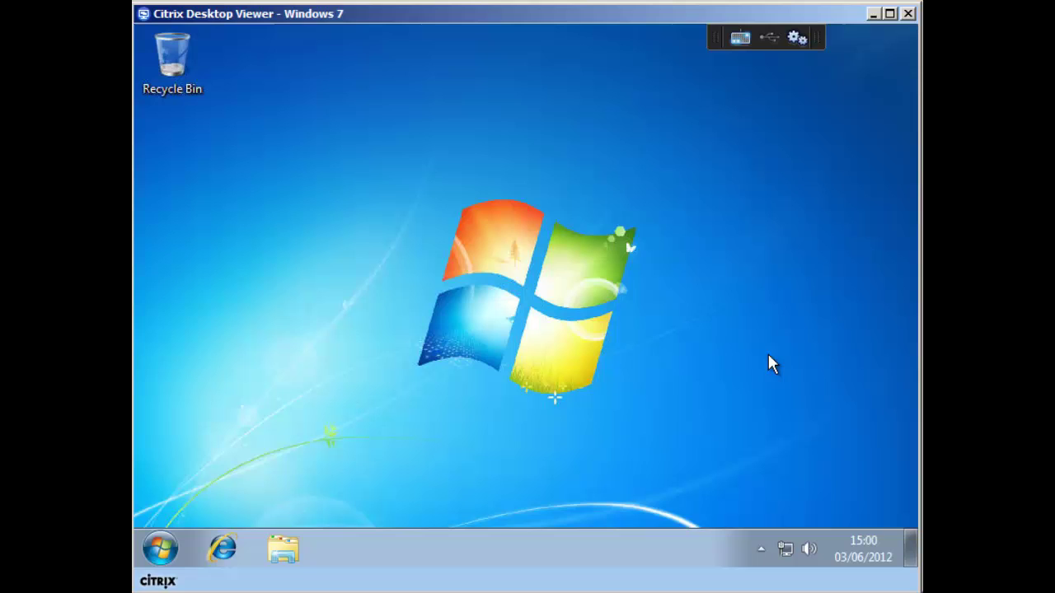
left_click(162, 550)
left_click(602, 414)
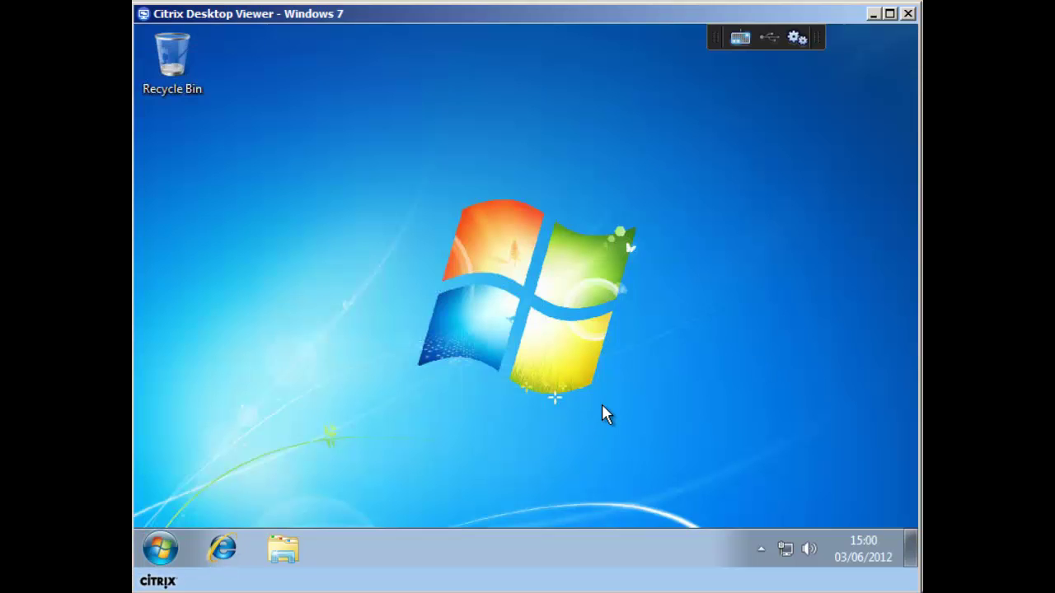